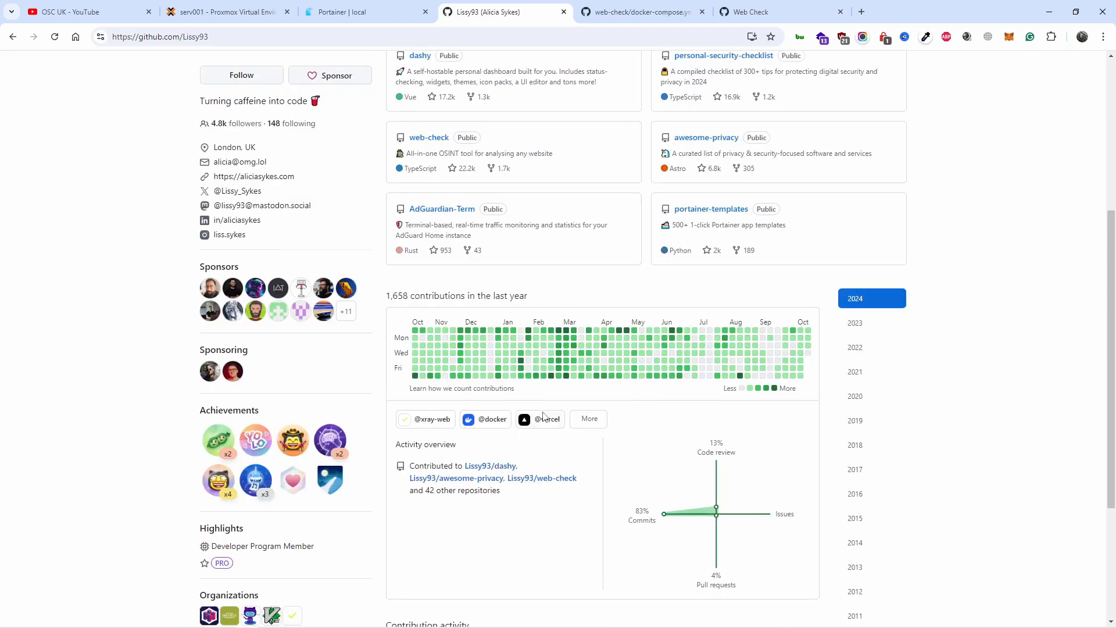
# Step: Open the web-check repository from the profile's pinned repositories and look over its README
pyautogui.scroll(6, 533, 398)
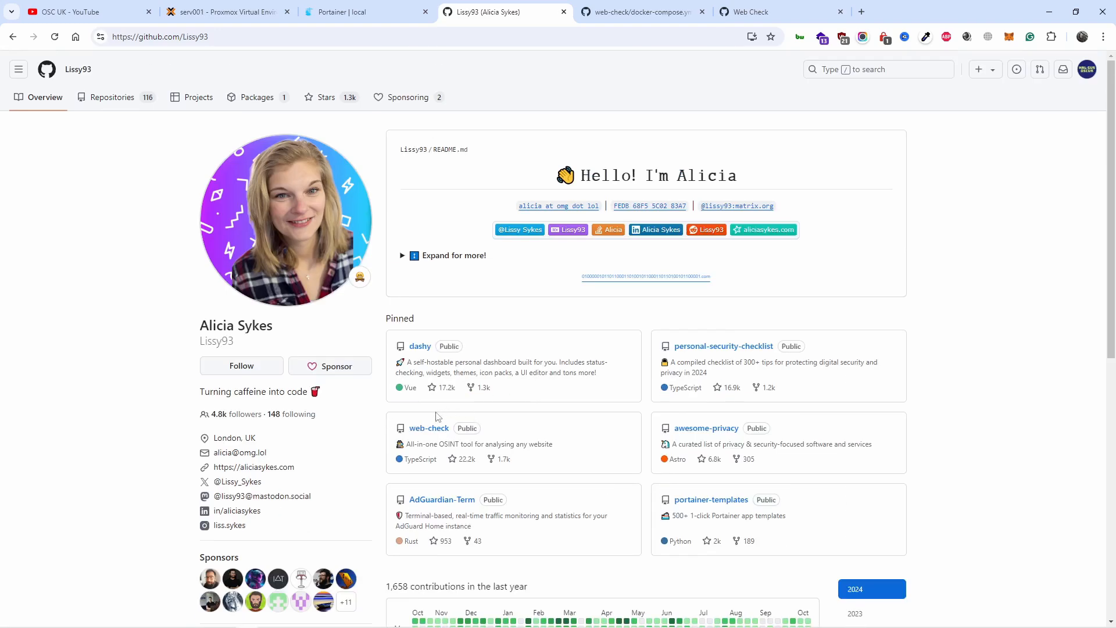
pyautogui.click(430, 434)
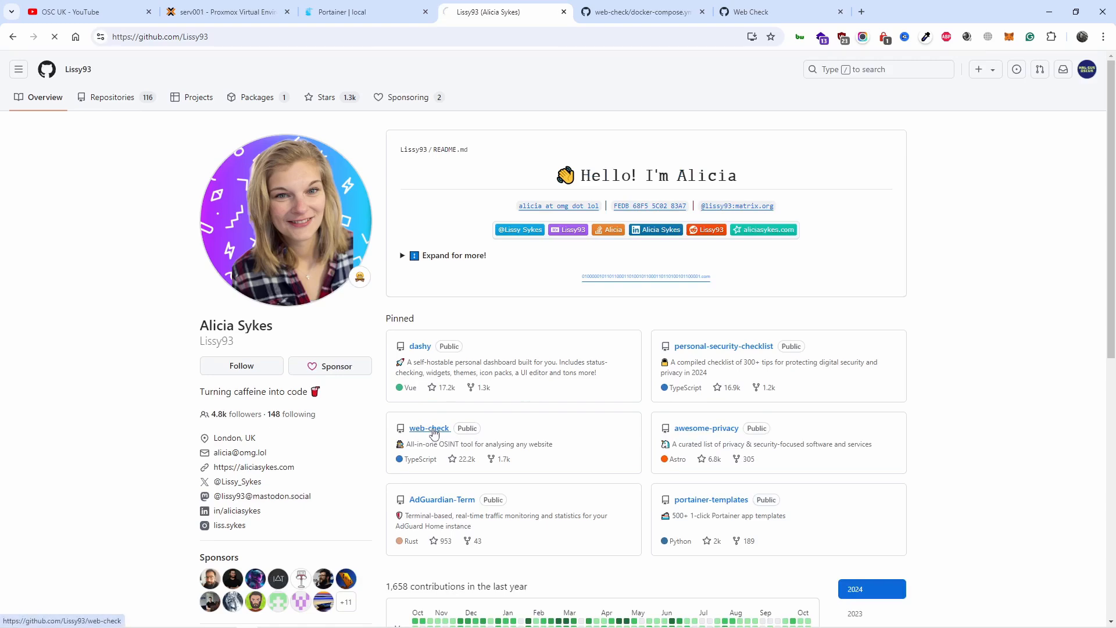
pyautogui.scroll(-15, 438, 422)
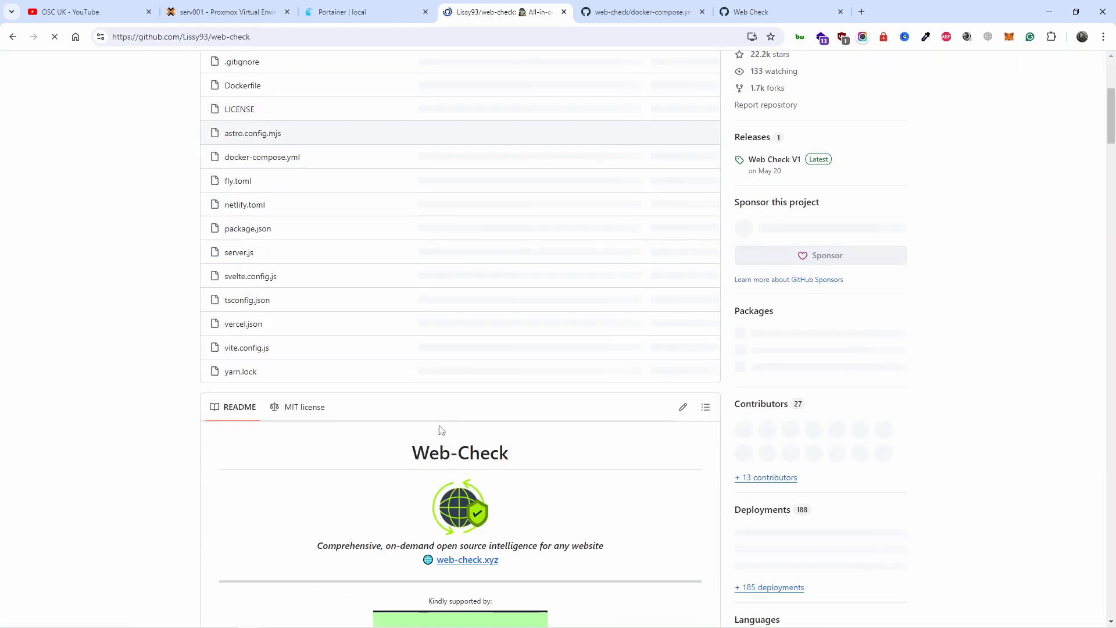
pyautogui.scroll(4, 441, 439)
pyautogui.scroll(2, 440, 439)
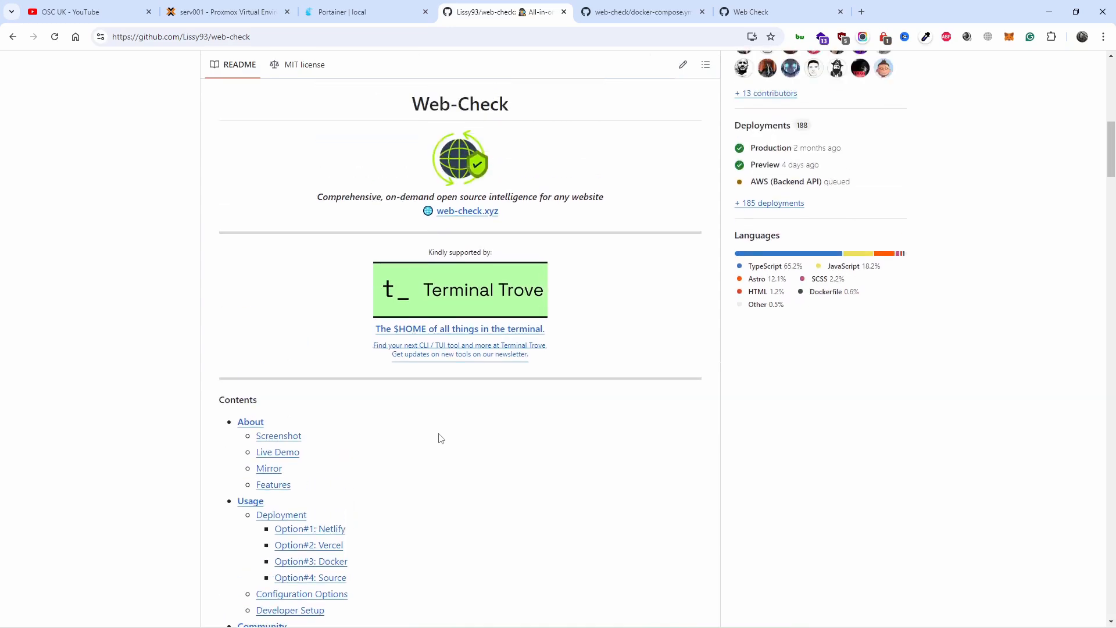
pyautogui.middleClick(480, 212)
pyautogui.click(612, 11)
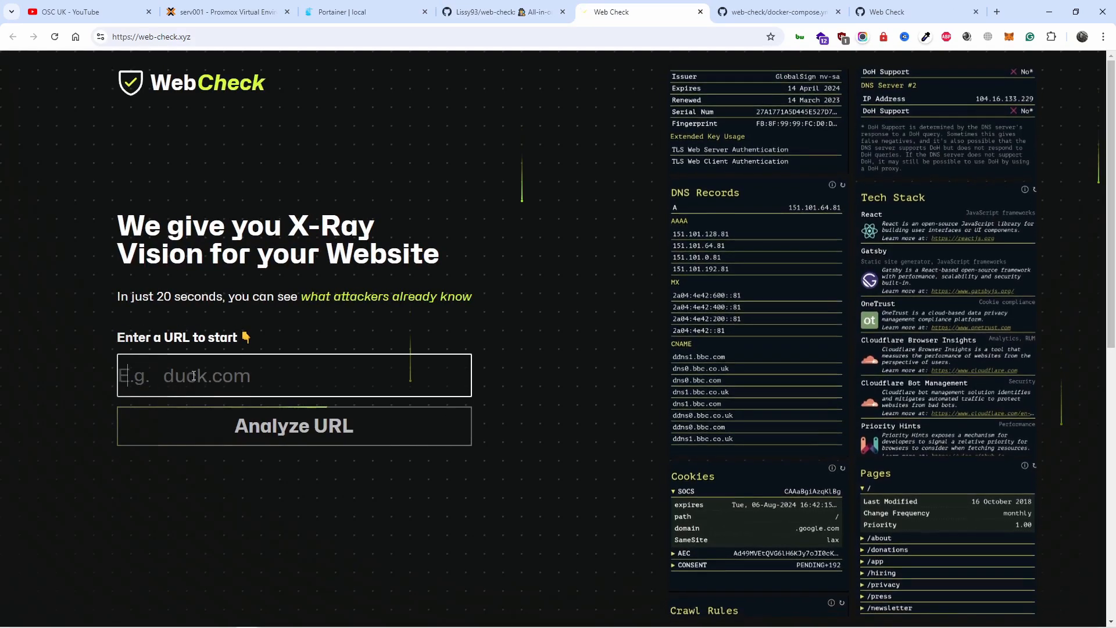
pyautogui.click(259, 378)
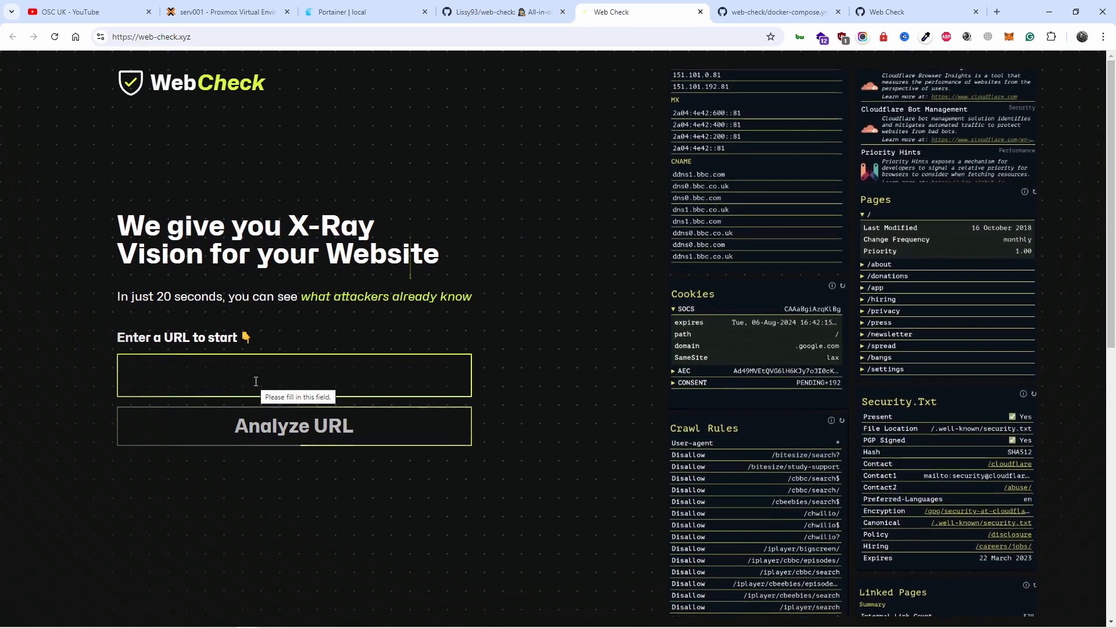
pyautogui.write('ht')
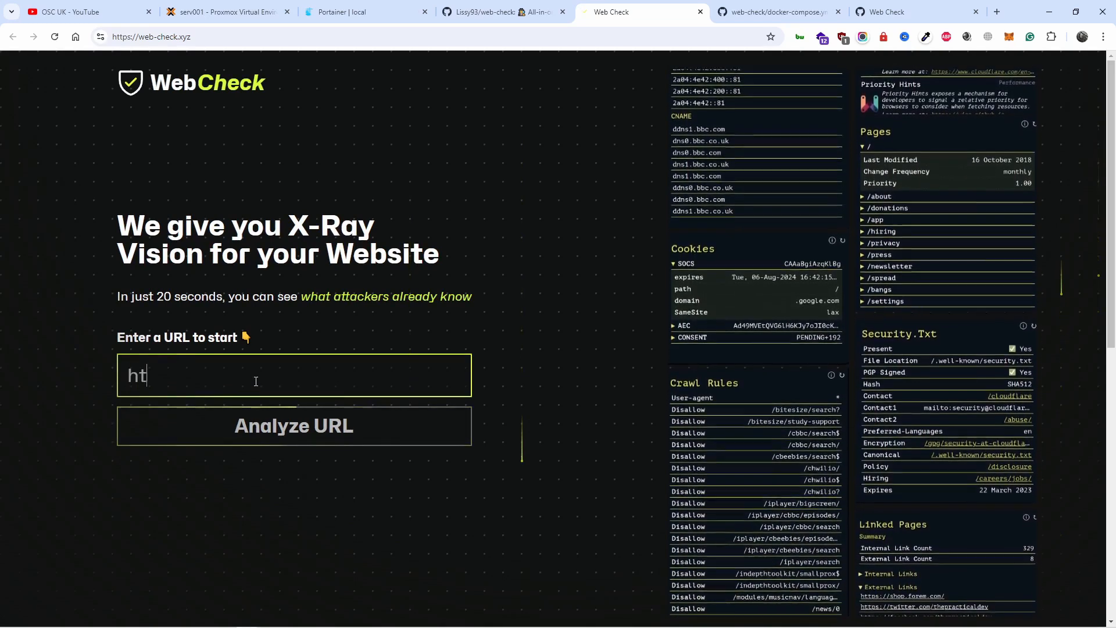
pyautogui.write('tps://')
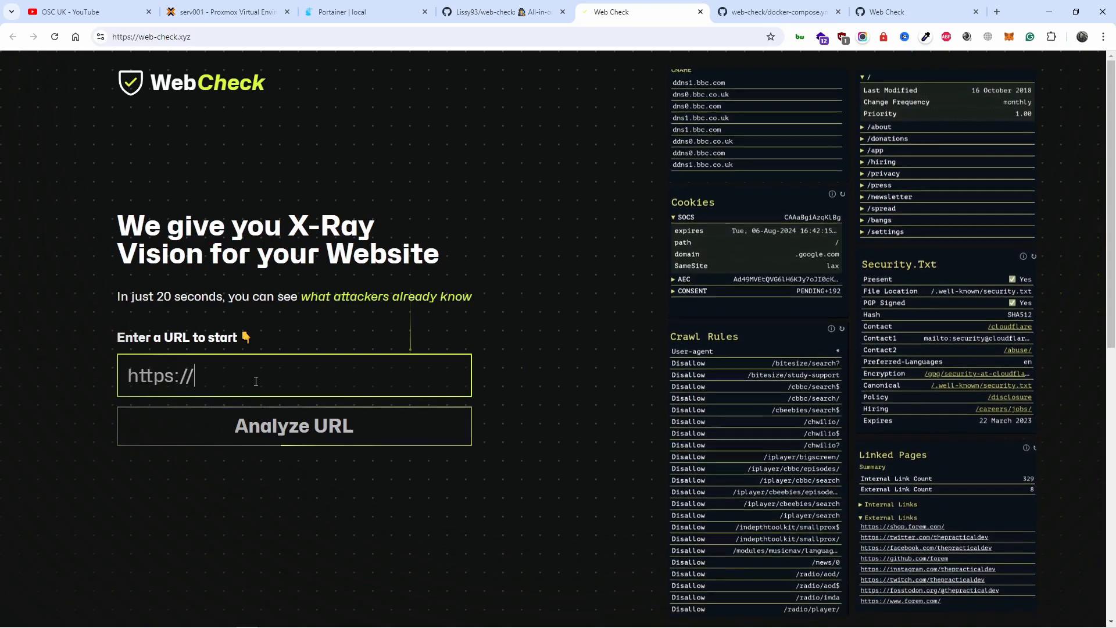
pyautogui.write('google.com')
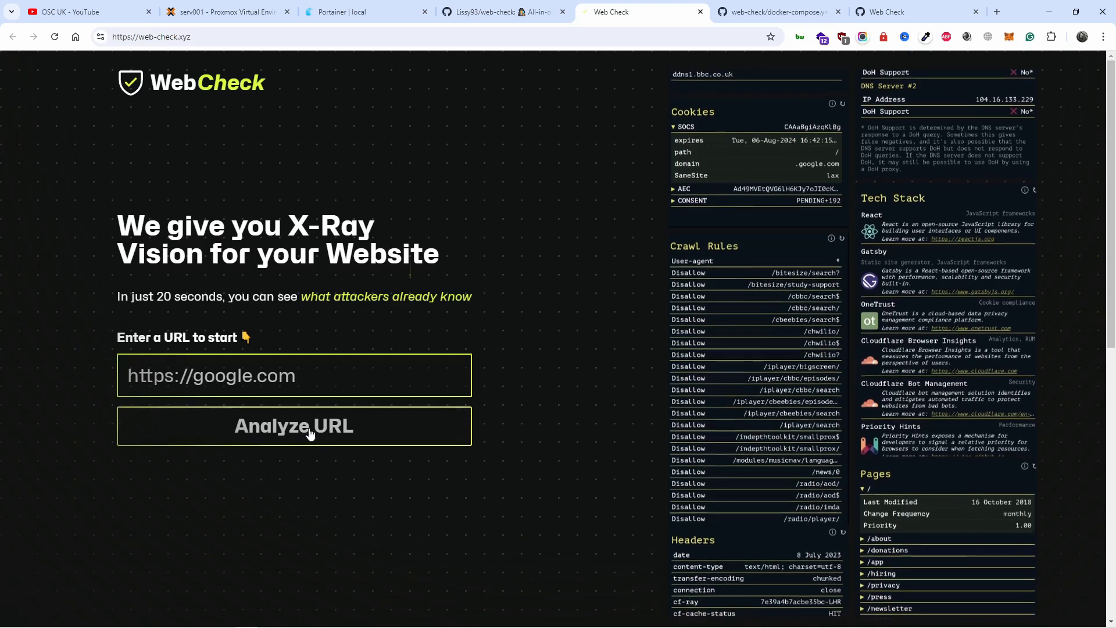
pyautogui.click(309, 426)
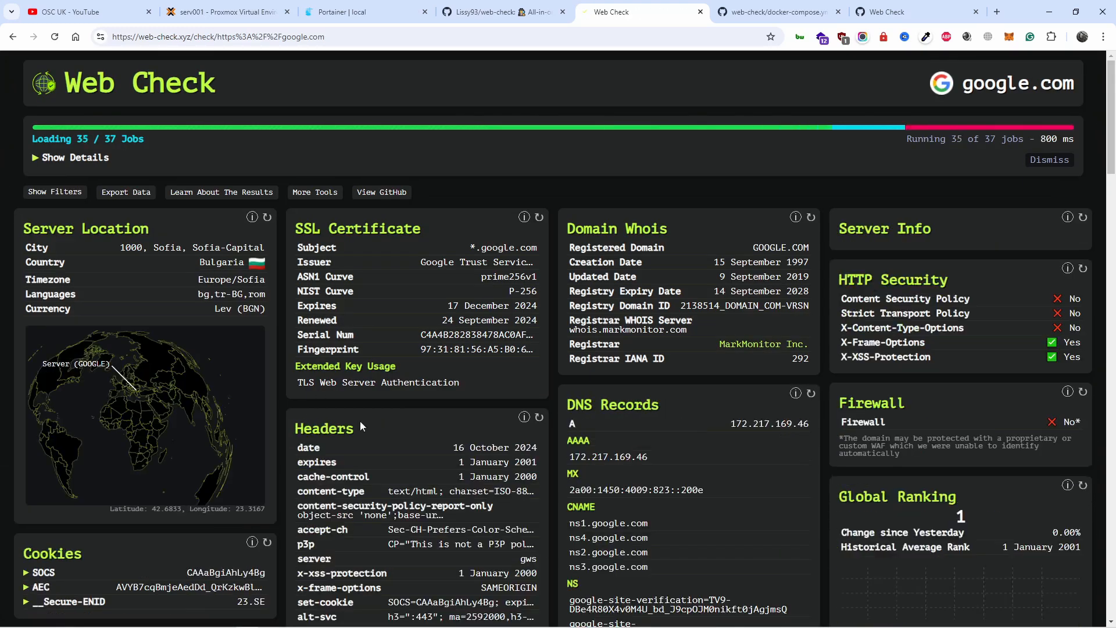
# Step: Look through the Web Check report for google.com and close the report's tab
pyautogui.scroll(-10, 409, 386)
pyautogui.scroll(-20, 413, 386)
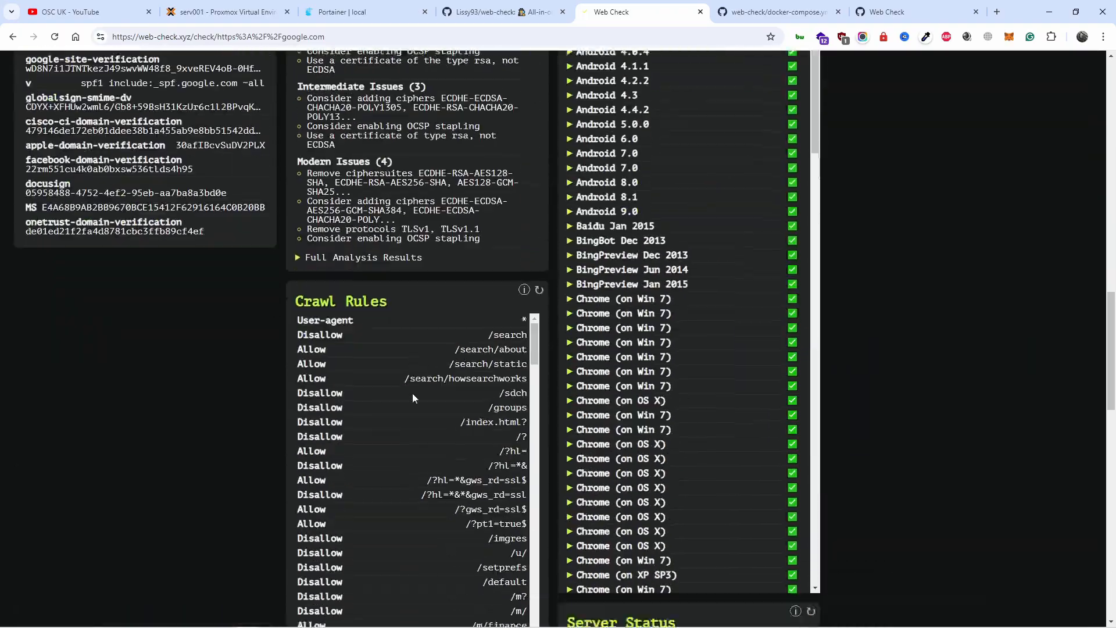
pyautogui.scroll(20, 421, 406)
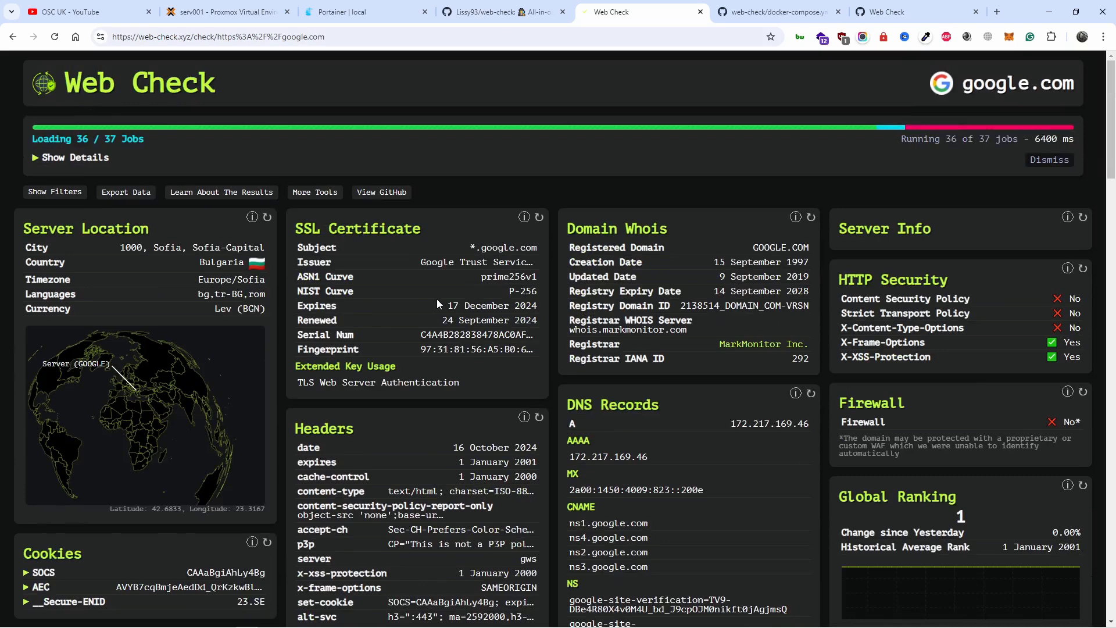
pyautogui.click(700, 11)
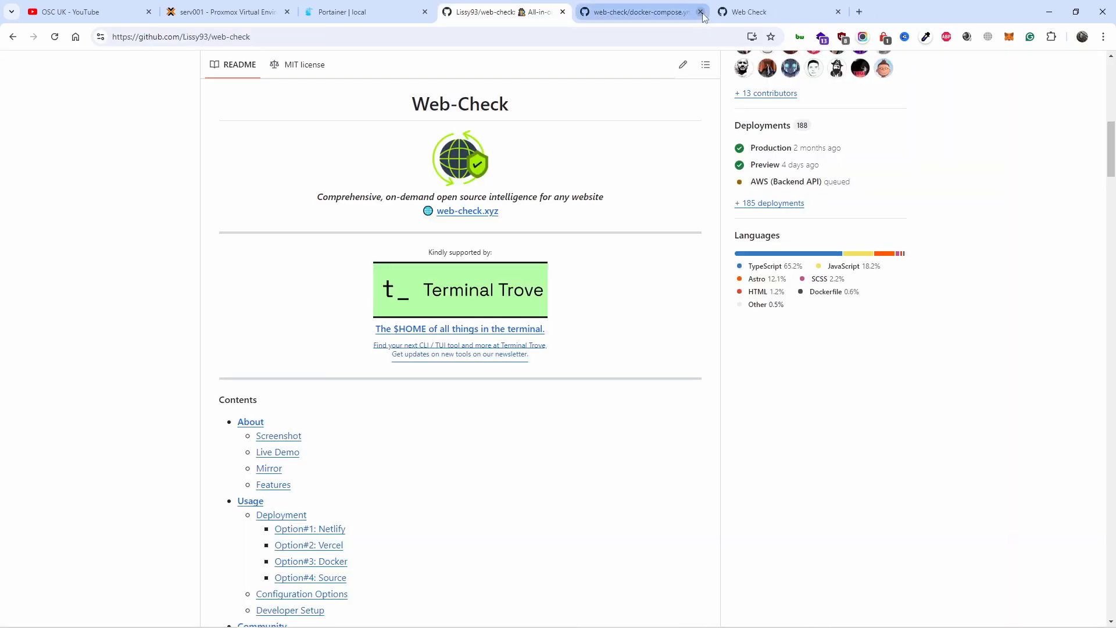
# Step: View the README's dashboard screenshot, browse the repository's screenshots folder it links to, and return to the README
pyautogui.scroll(4, 558, 167)
pyautogui.scroll(-10, 558, 178)
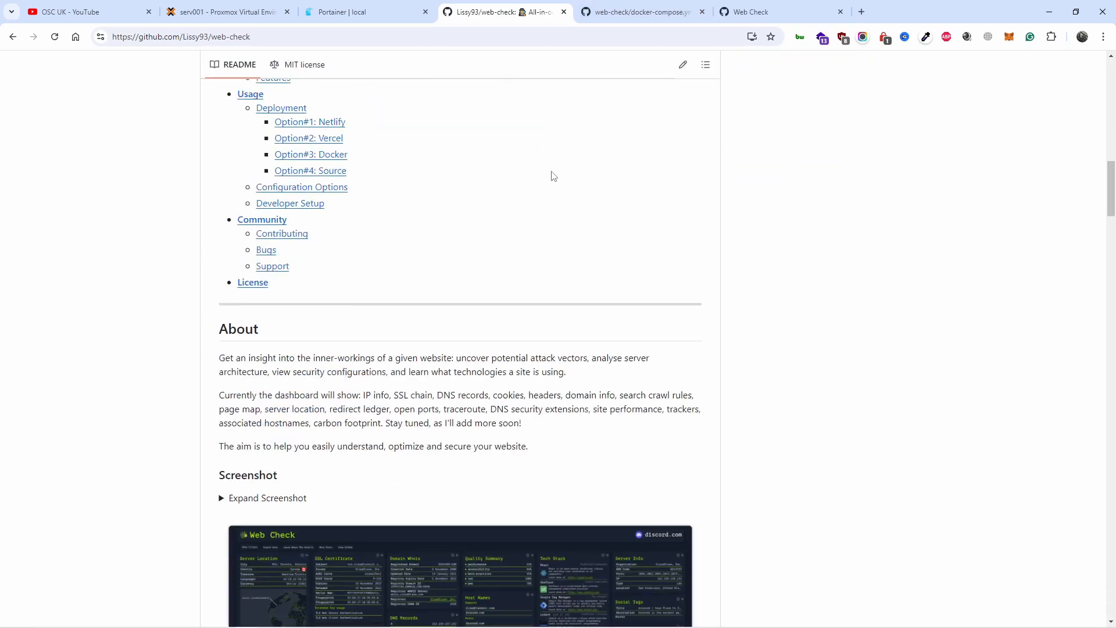
pyautogui.scroll(-6, 476, 163)
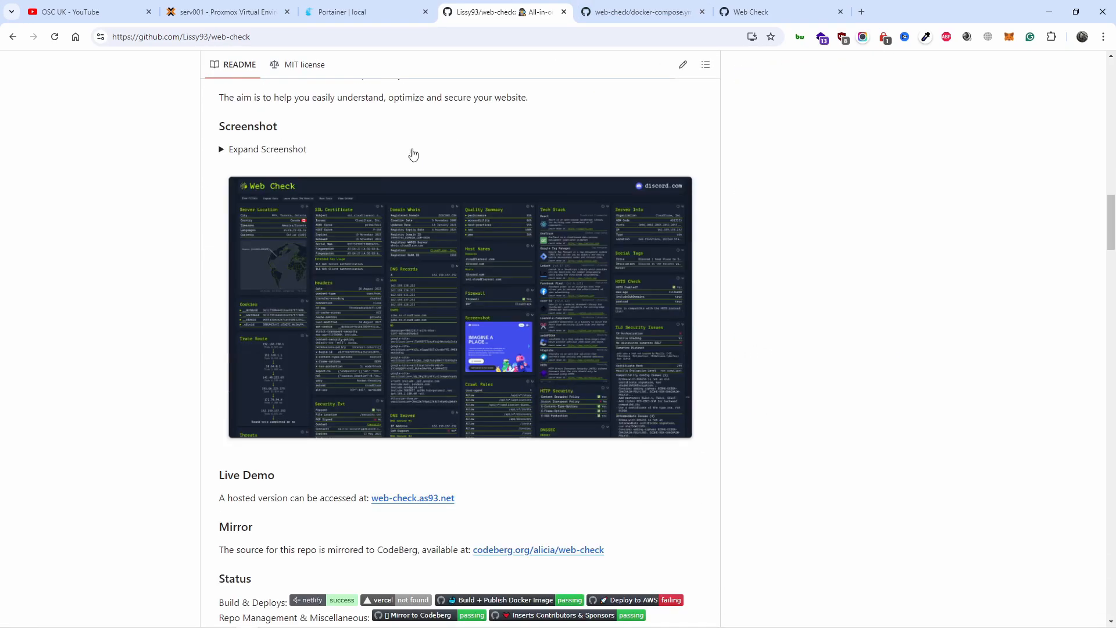
pyautogui.click(442, 313)
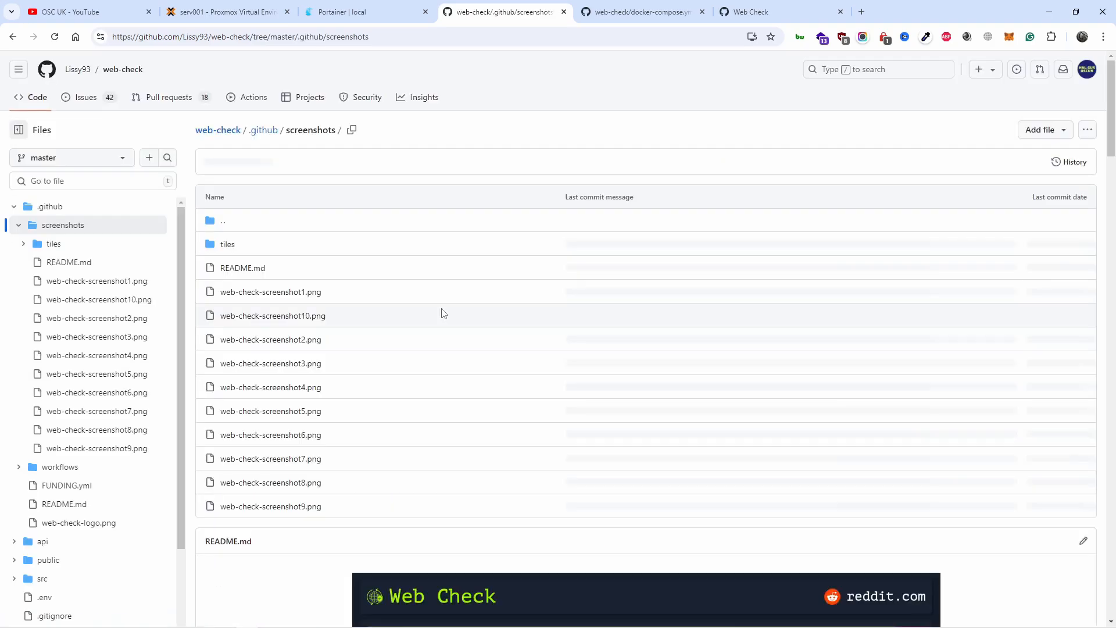
pyautogui.scroll(-13, 460, 295)
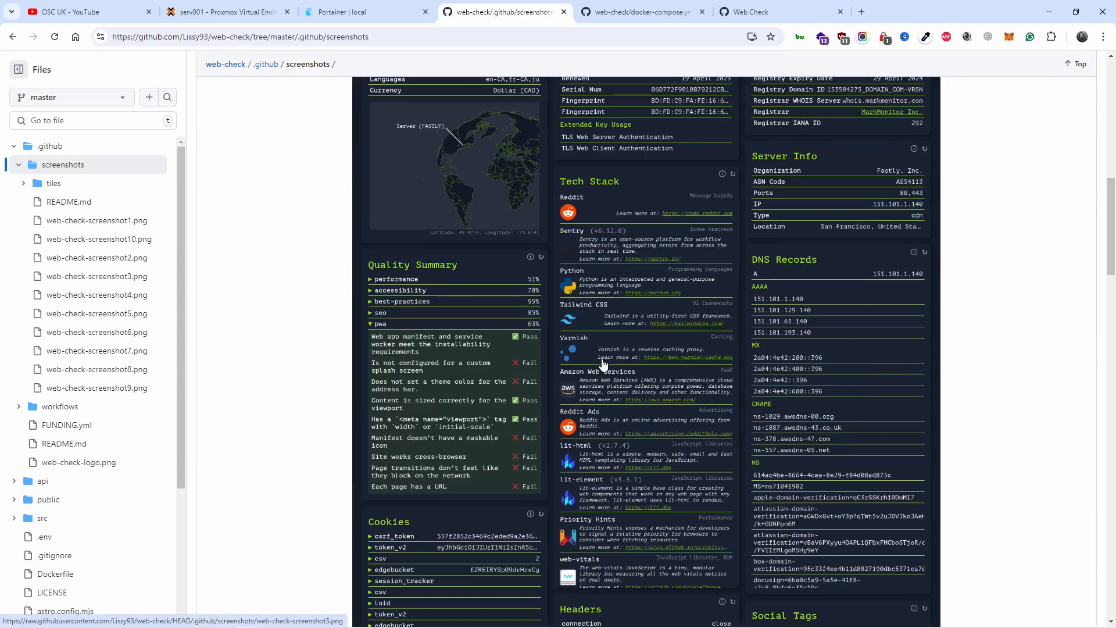
pyautogui.scroll(-12, 592, 384)
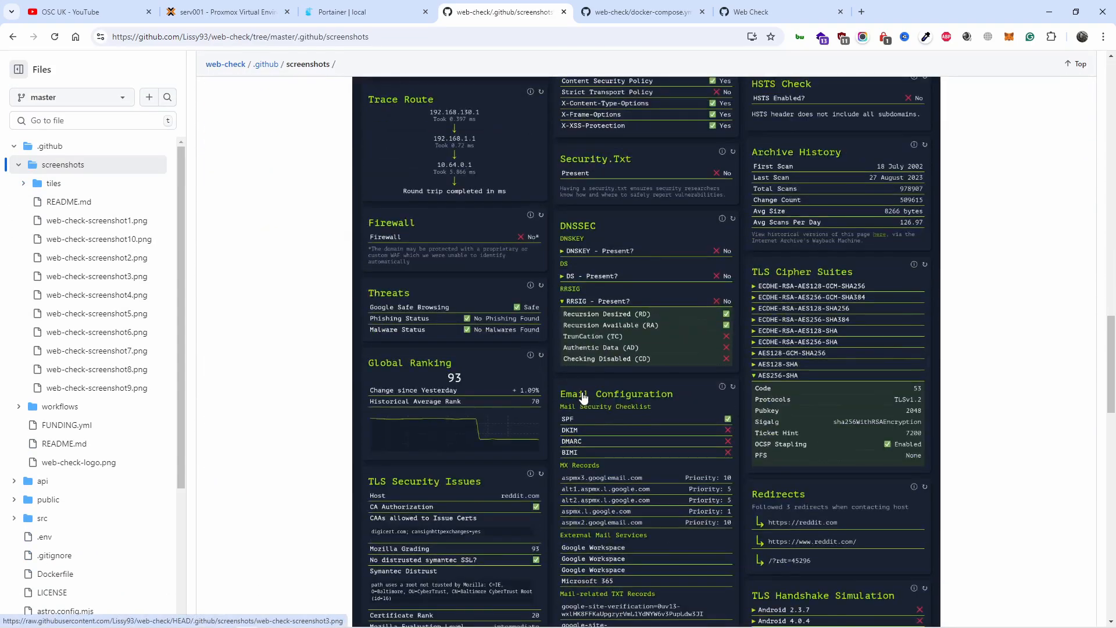
pyautogui.scroll(8, 584, 378)
pyautogui.scroll(20, 579, 361)
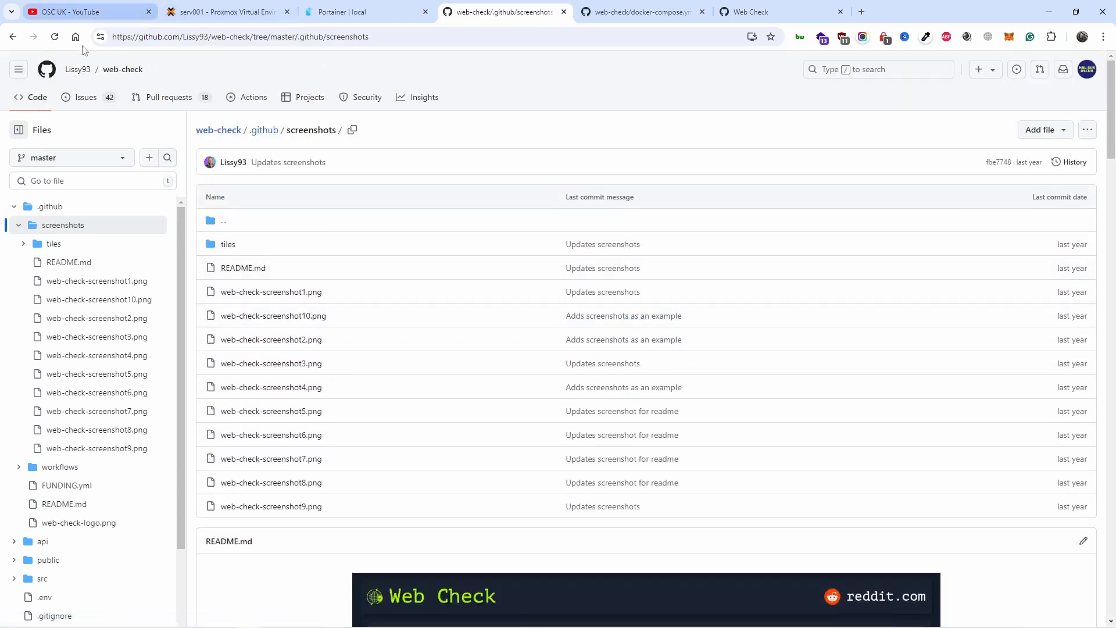
pyautogui.click(12, 37)
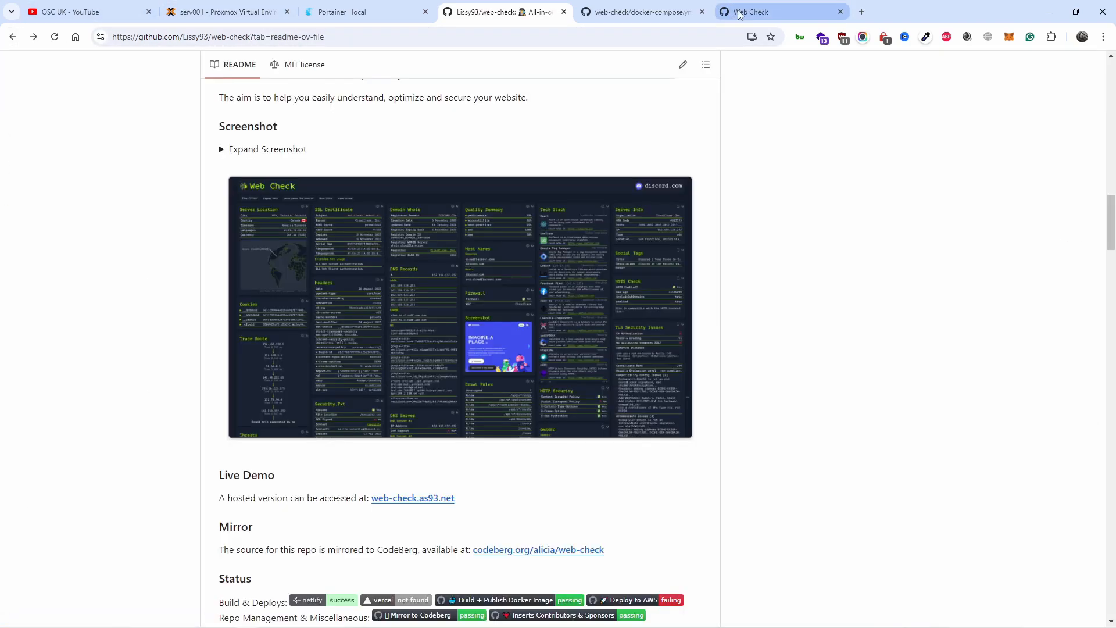
# Step: Copy the whole Web Check compose text from gistfile1.txt in the GitHub gist
pyautogui.click(738, 13)
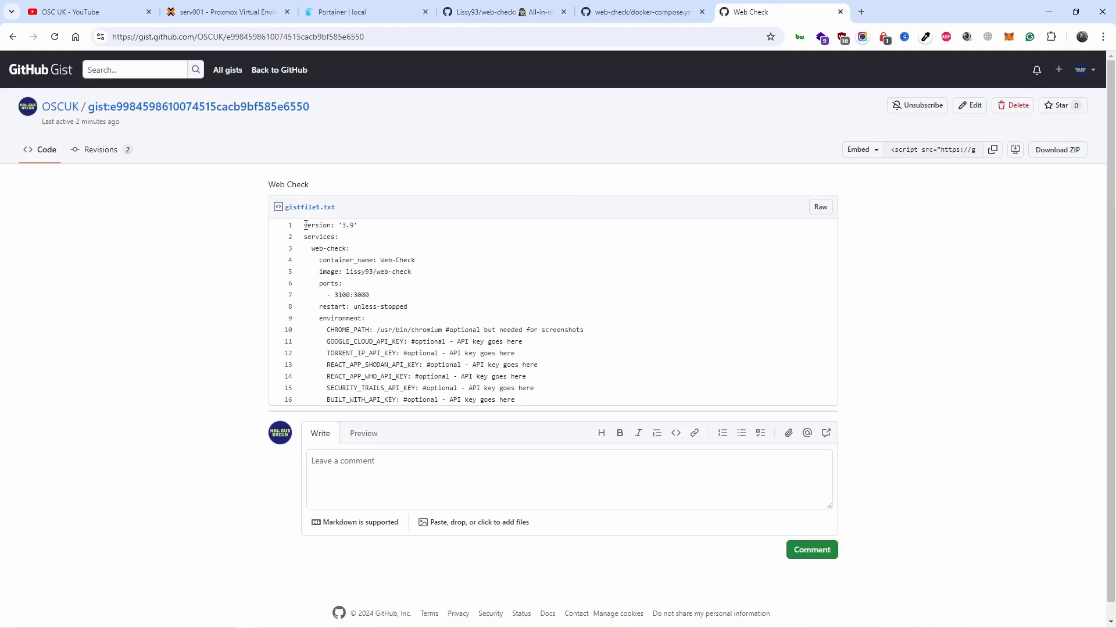
pyautogui.moveTo(305, 225); pyautogui.dragTo(558, 413)
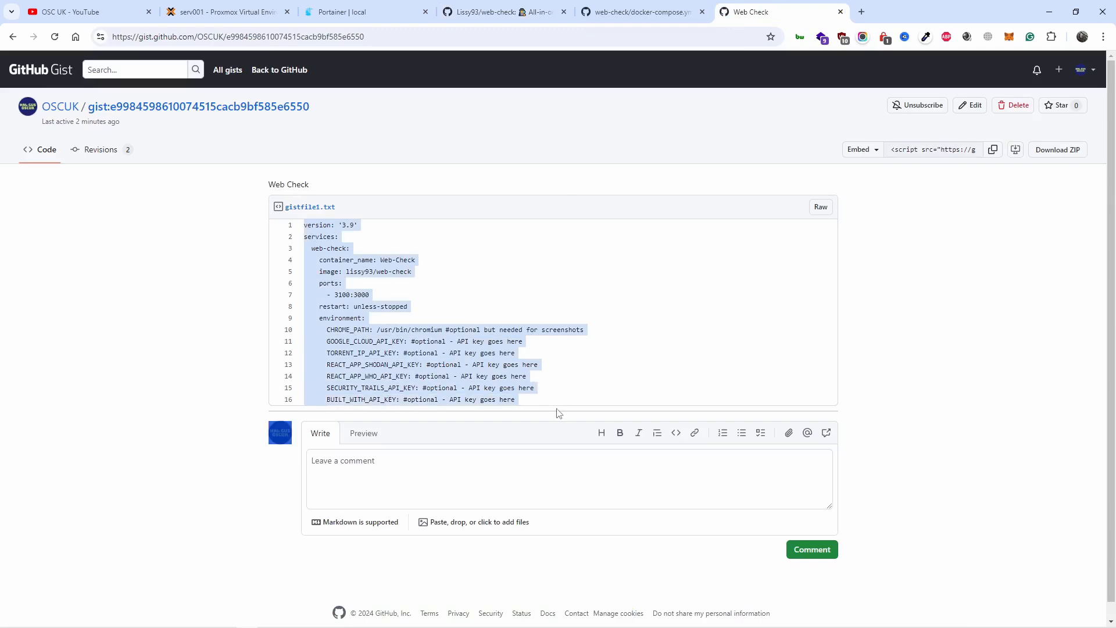
pyautogui.rightClick(457, 377)
pyautogui.click(489, 387)
# Step: Open docker-compose.yml in the web-check repository and highlight the host side of its port mapping
pyautogui.click(504, 10)
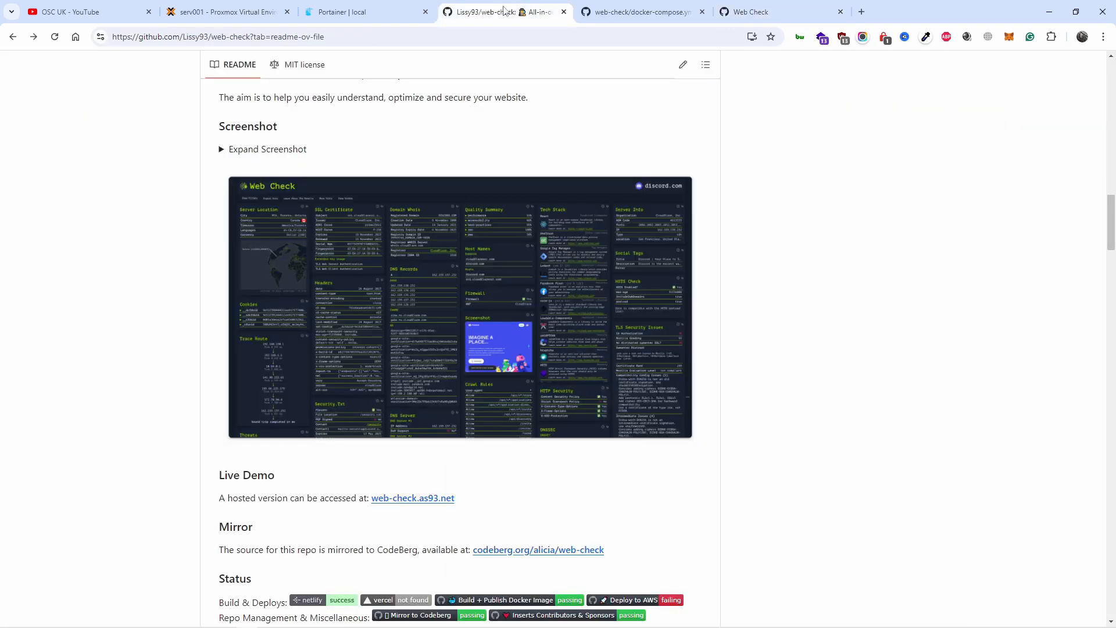
pyautogui.scroll(15, 491, 215)
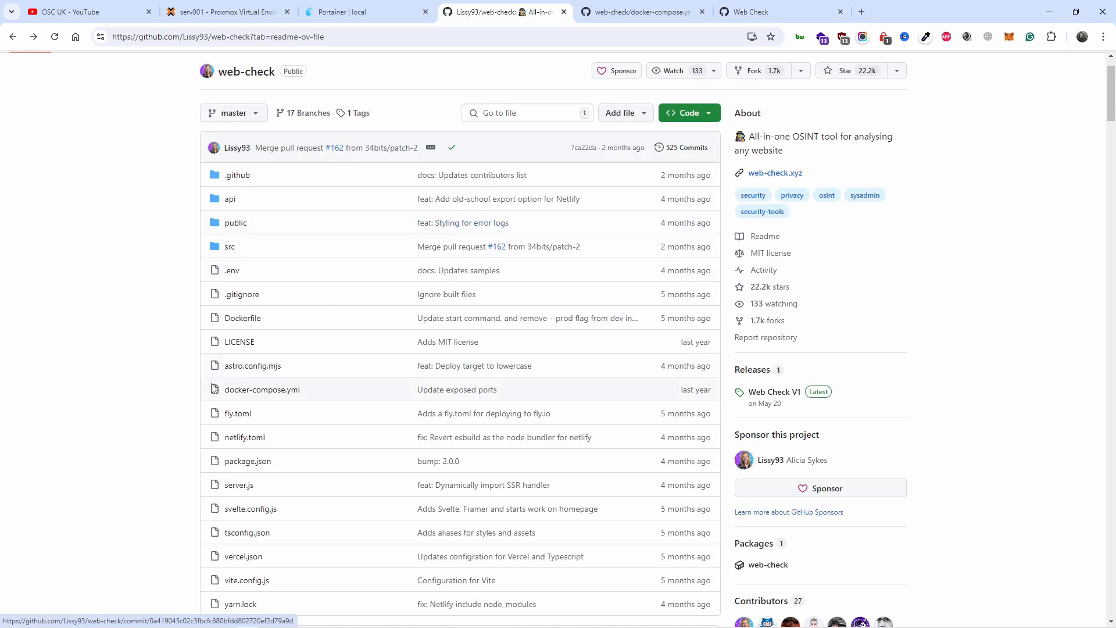
pyautogui.click(263, 390)
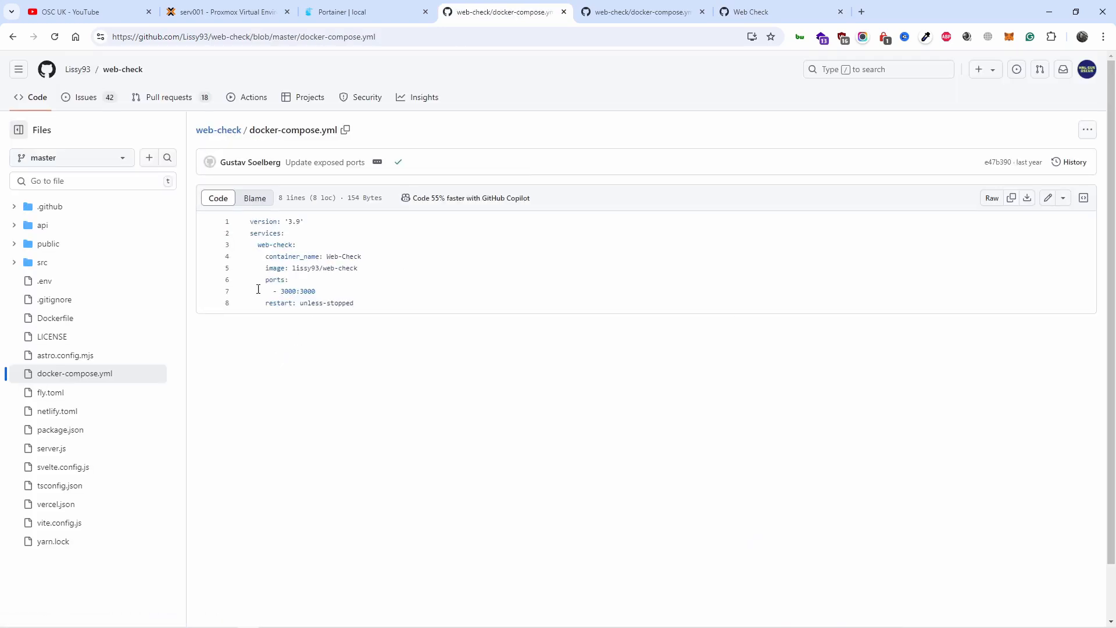
pyautogui.moveTo(300, 290); pyautogui.dragTo(265, 291)
# Step: Compare the port mapping and environment variables in the Web Check gist with the repository's docker-compose.yml
pyautogui.click(776, 10)
pyautogui.click(363, 359)
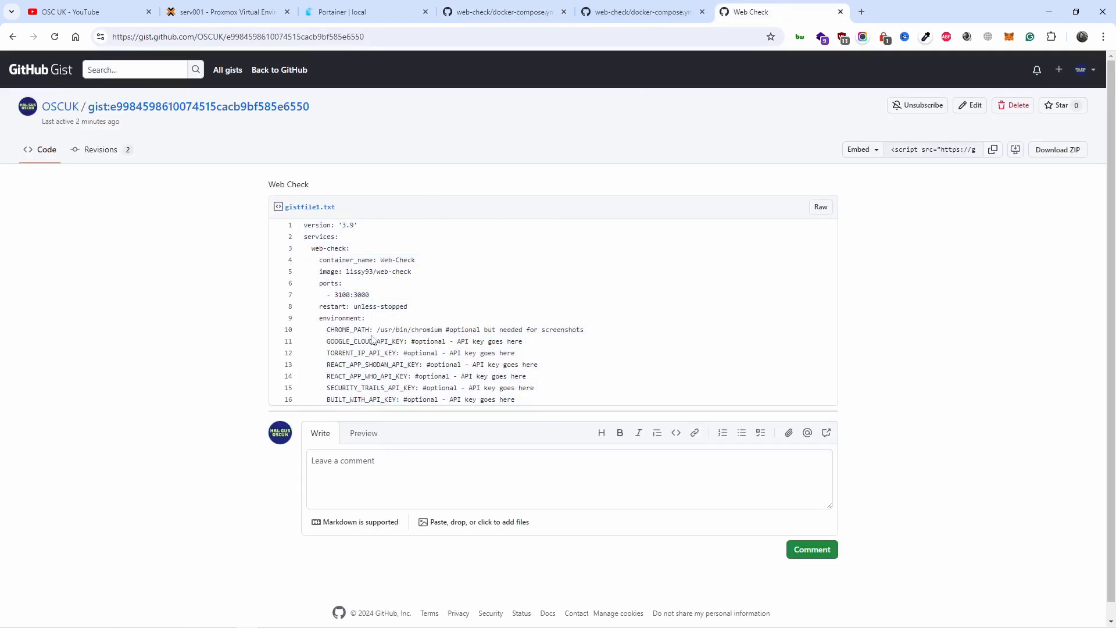
pyautogui.click(503, 12)
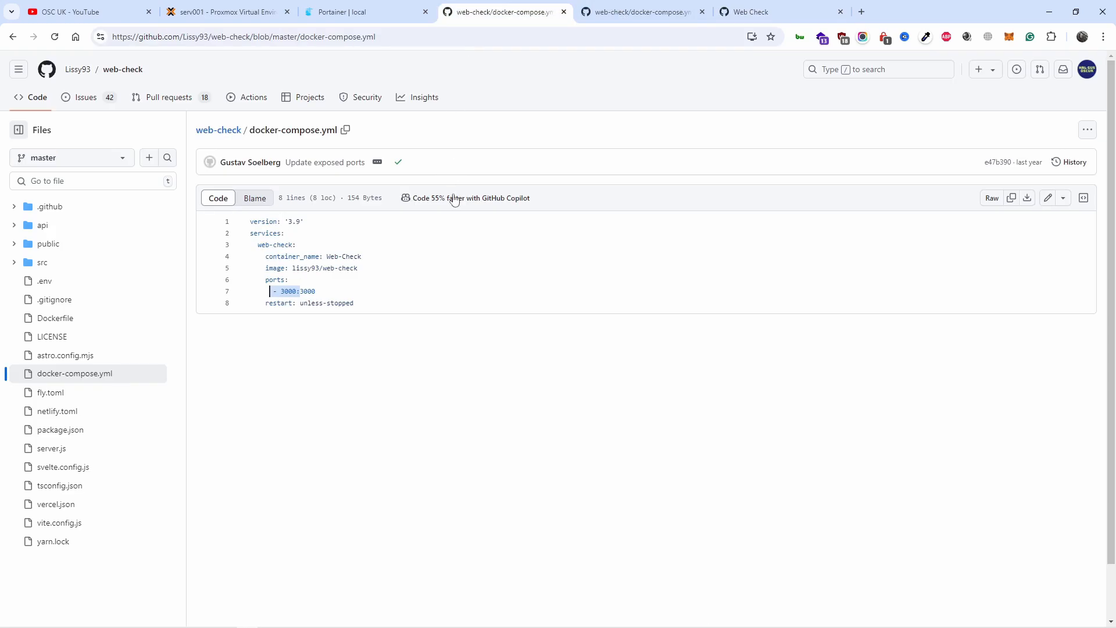
pyautogui.click(587, 13)
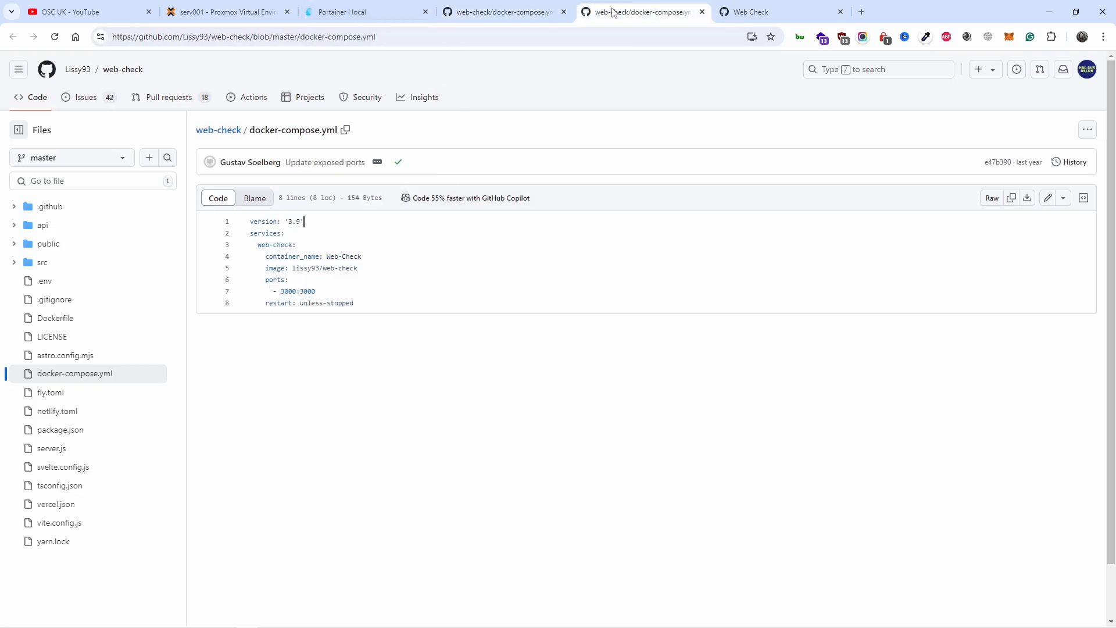
pyautogui.click(570, 17)
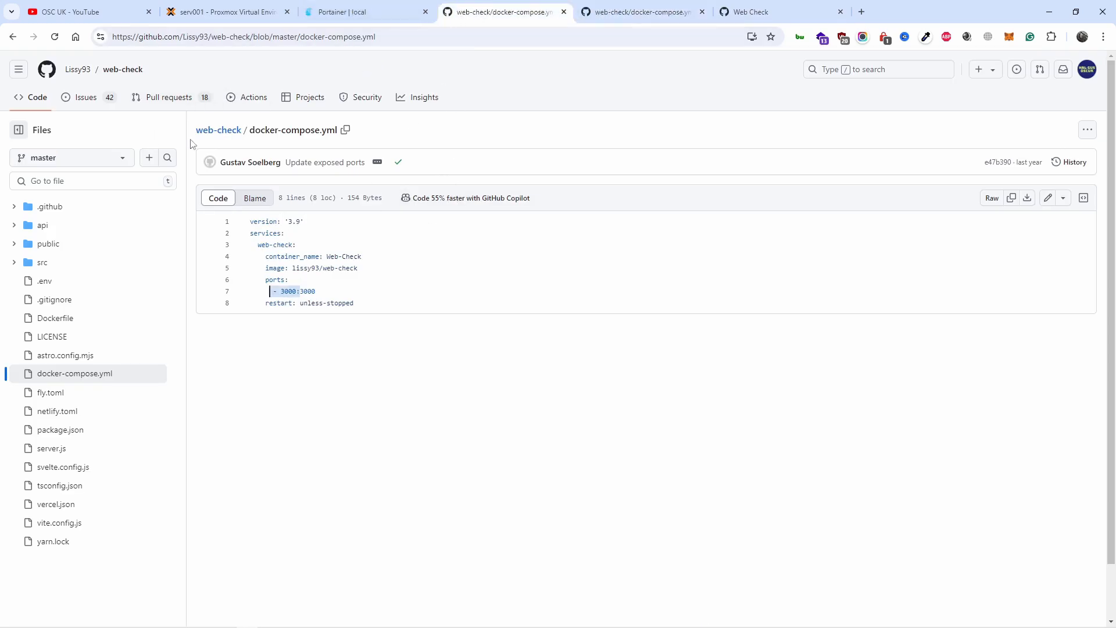
pyautogui.click(589, 16)
pyautogui.click(491, 18)
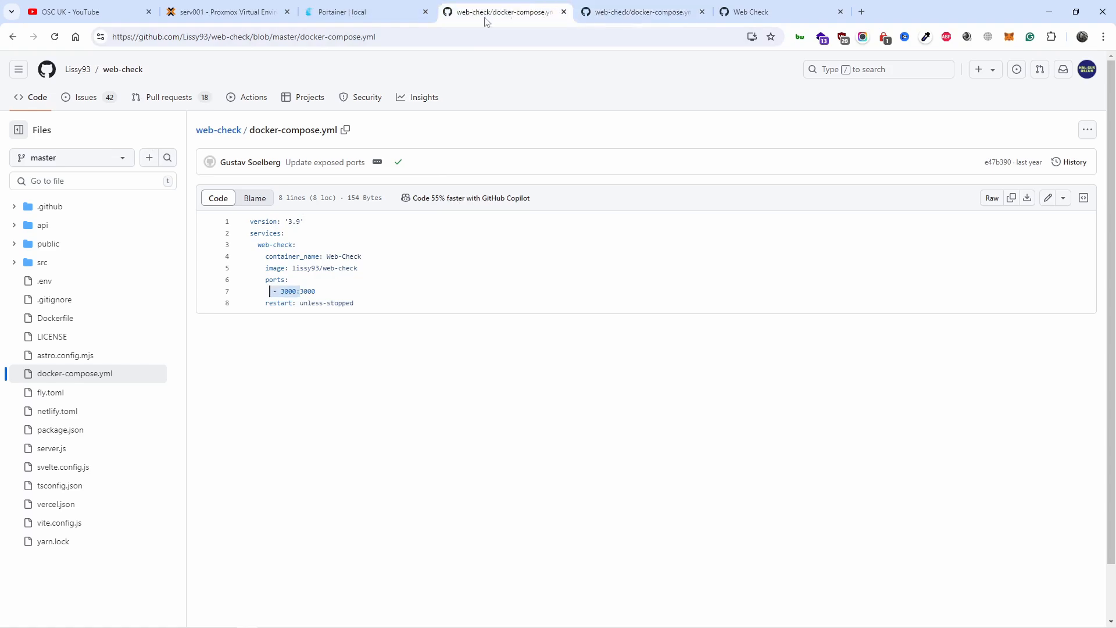
# Step: Return to the web-check README and read the Configuring section on API keys and configuration settings, through to Developing
pyautogui.click(13, 37)
pyautogui.scroll(-15, 372, 465)
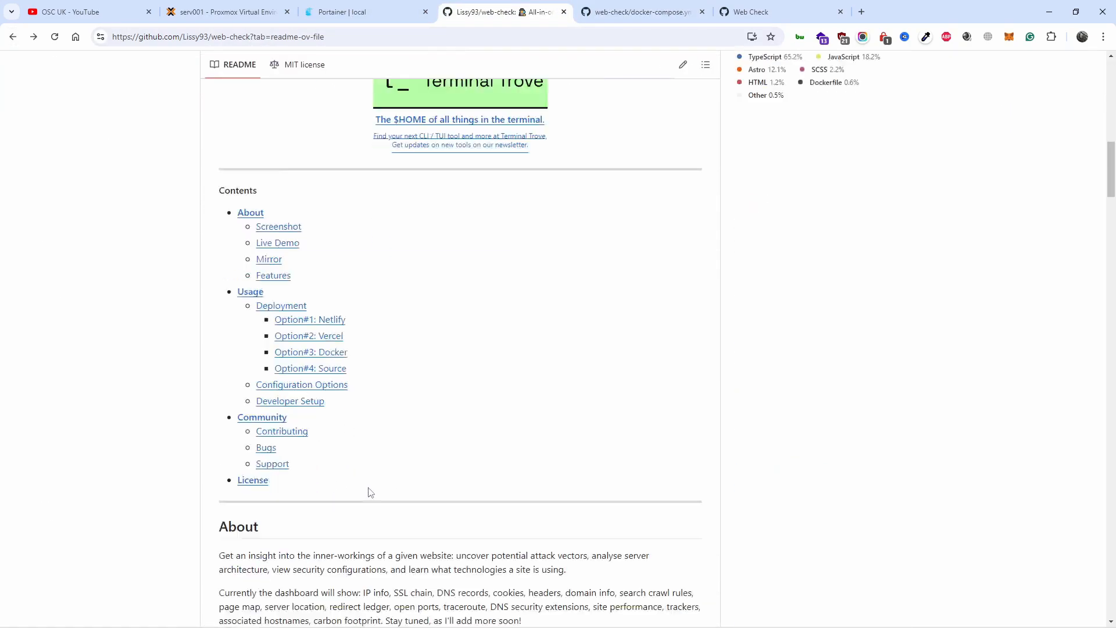
pyautogui.scroll(-20, 384, 482)
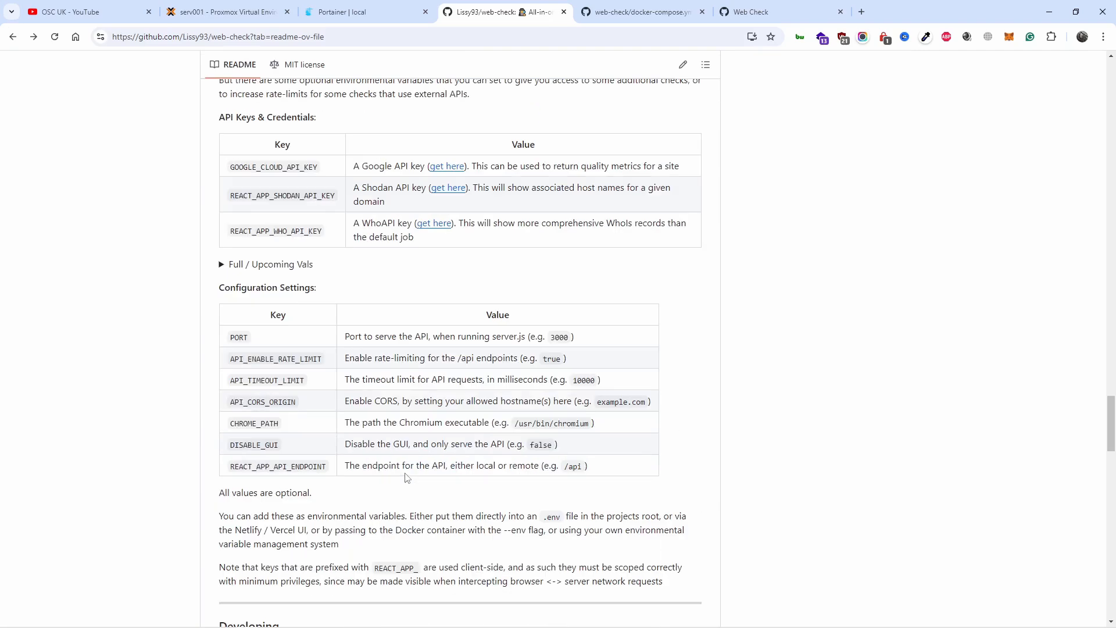
pyautogui.scroll(3, 296, 347)
pyautogui.scroll(-2, 299, 355)
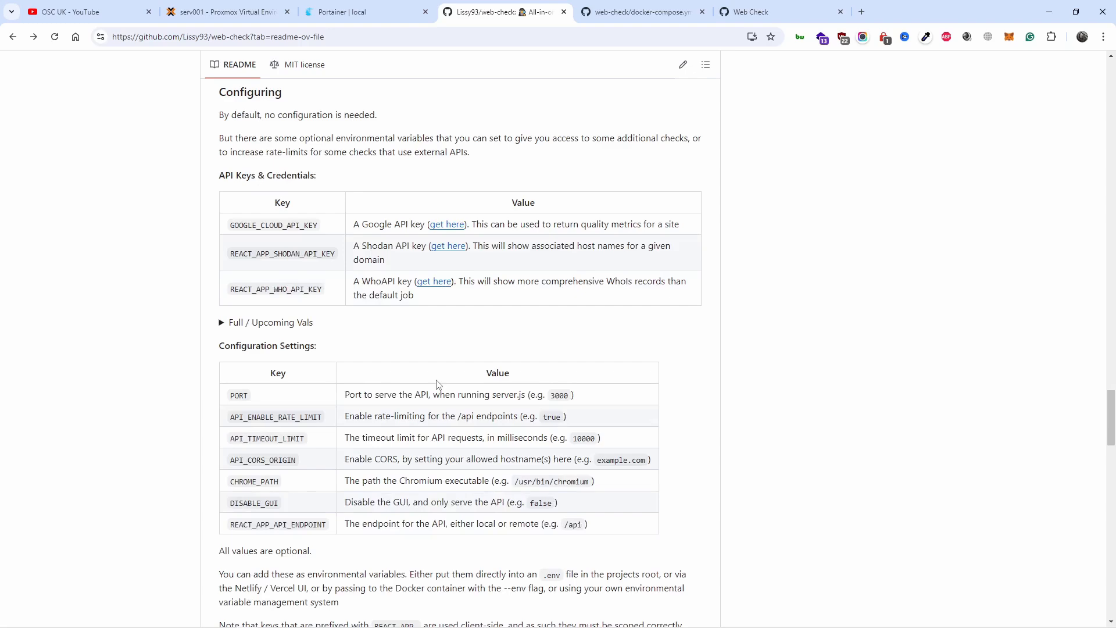
pyautogui.scroll(-5, 436, 380)
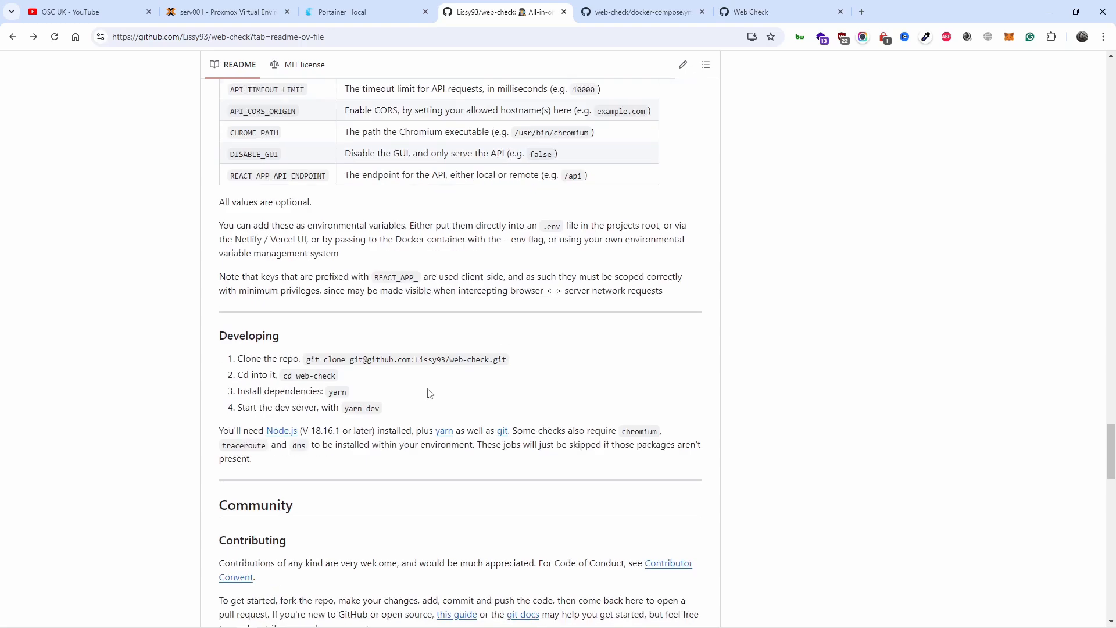
pyautogui.scroll(-3, 429, 394)
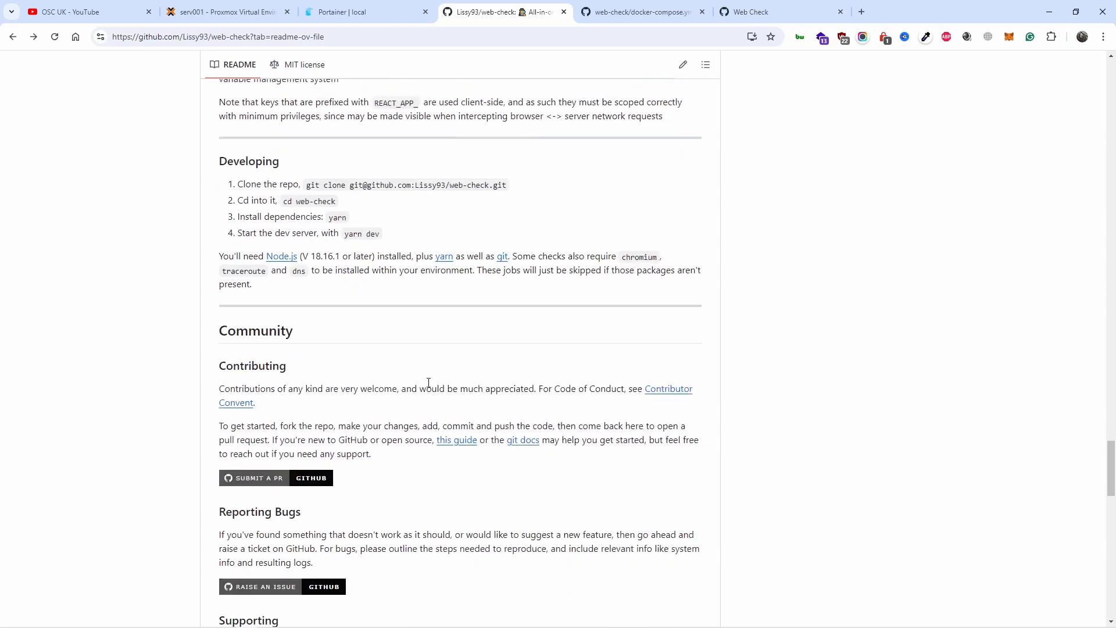
# Step: Switch to Portainer, look over the local environment's containers and start creating a new stack
pyautogui.click(349, 12)
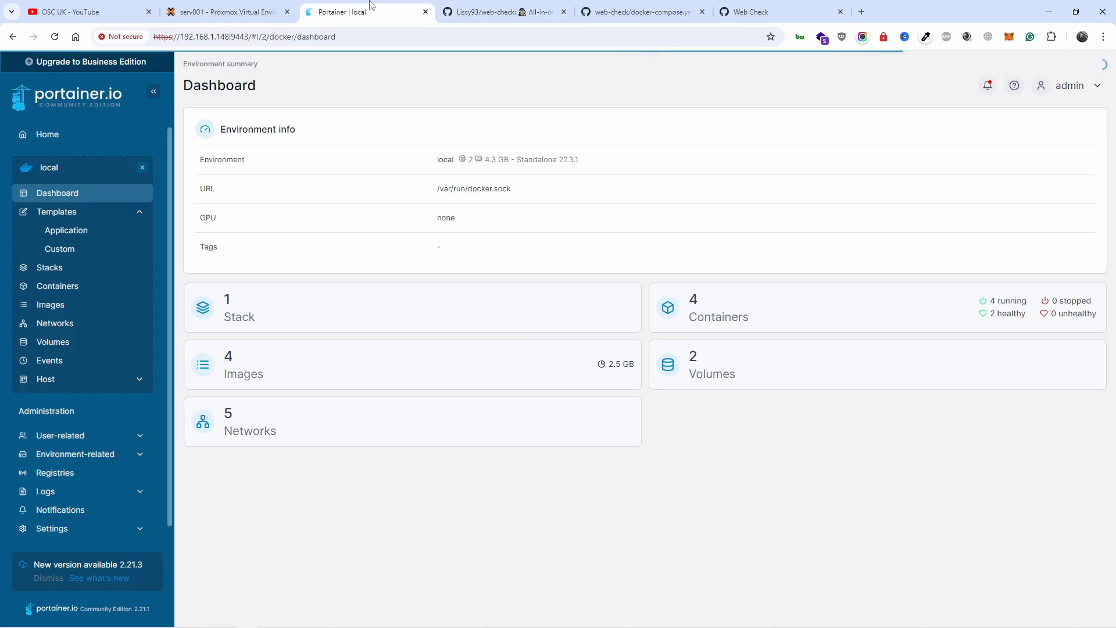
pyautogui.click(759, 294)
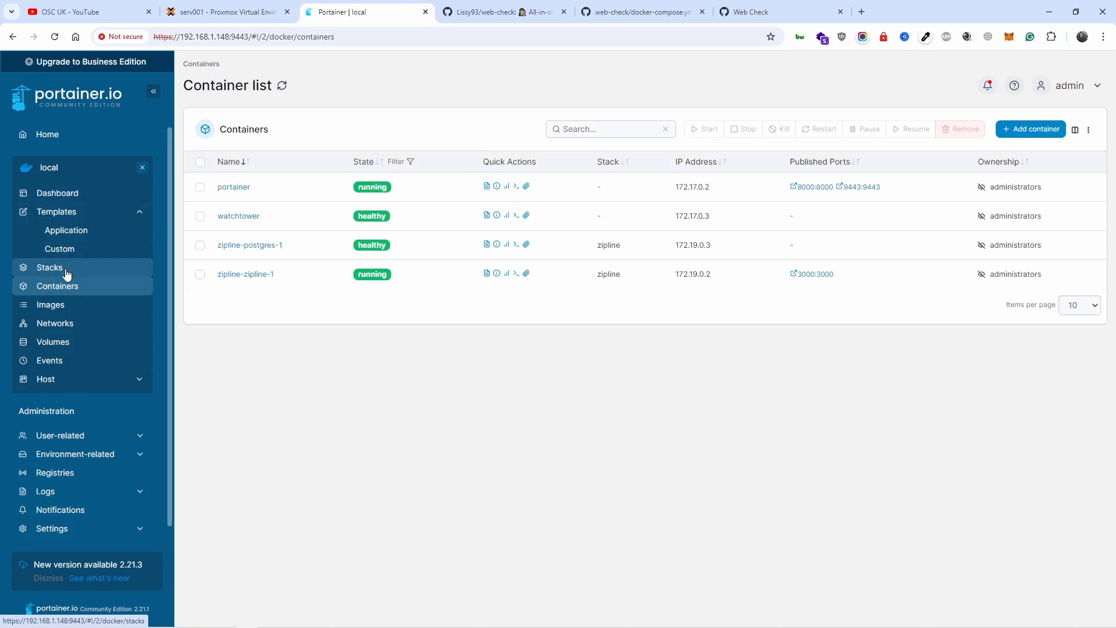
pyautogui.click(67, 274)
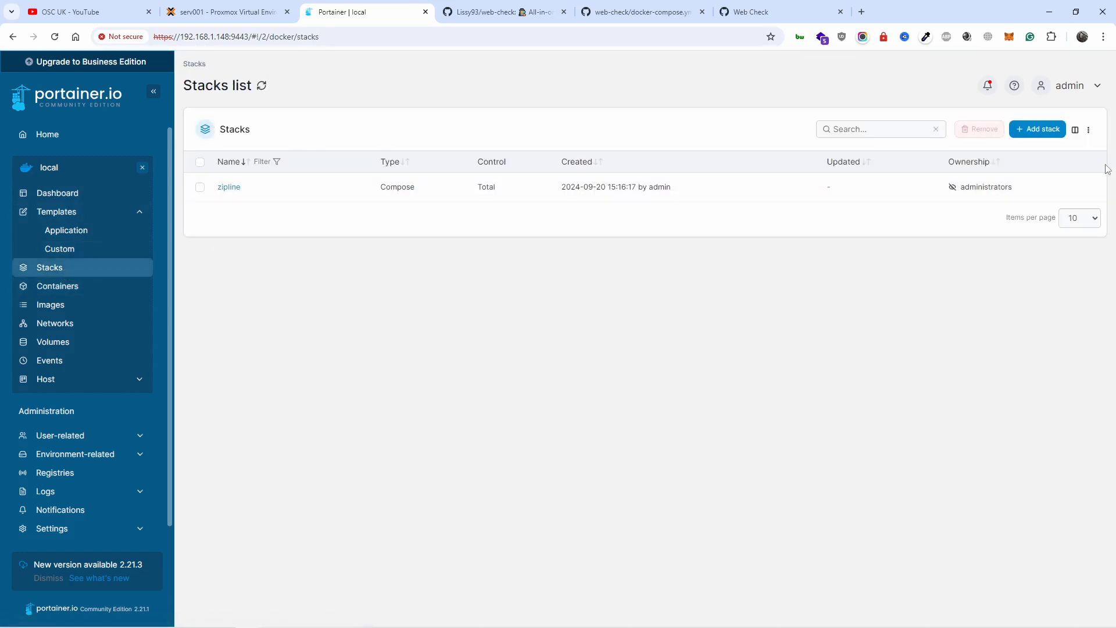
pyautogui.click(1041, 132)
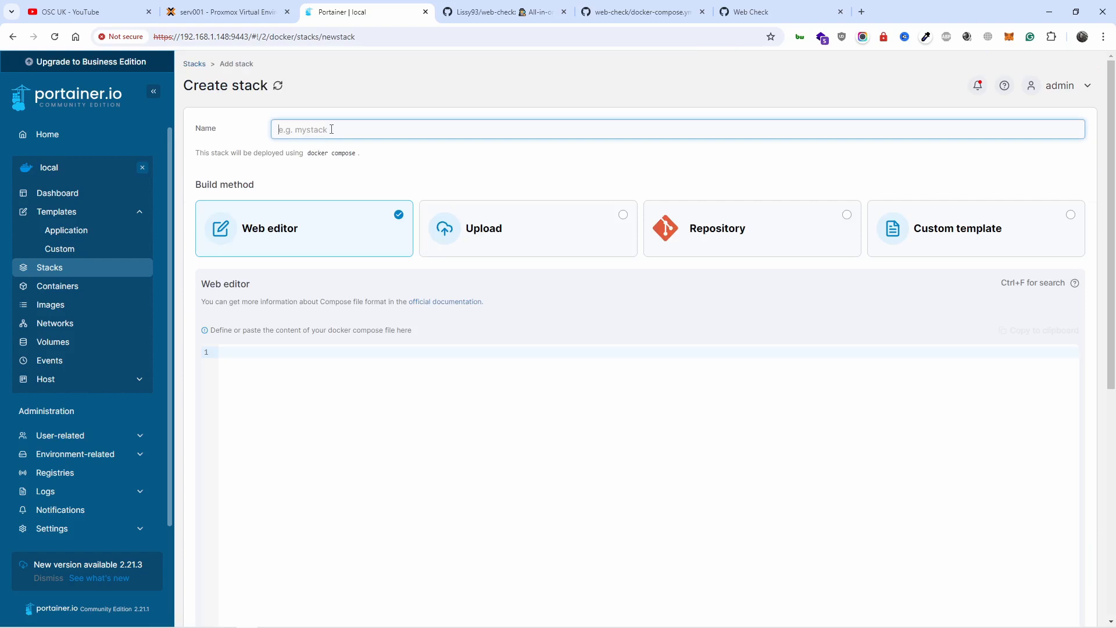
# Step: Name the stack webcheck, paste the copied compose text into its web editor and delete the stray lines after BUILT_WITH_API_KEY
pyautogui.write('webcheck')
pyautogui.click(268, 362)
pyautogui.rightClick(272, 351)
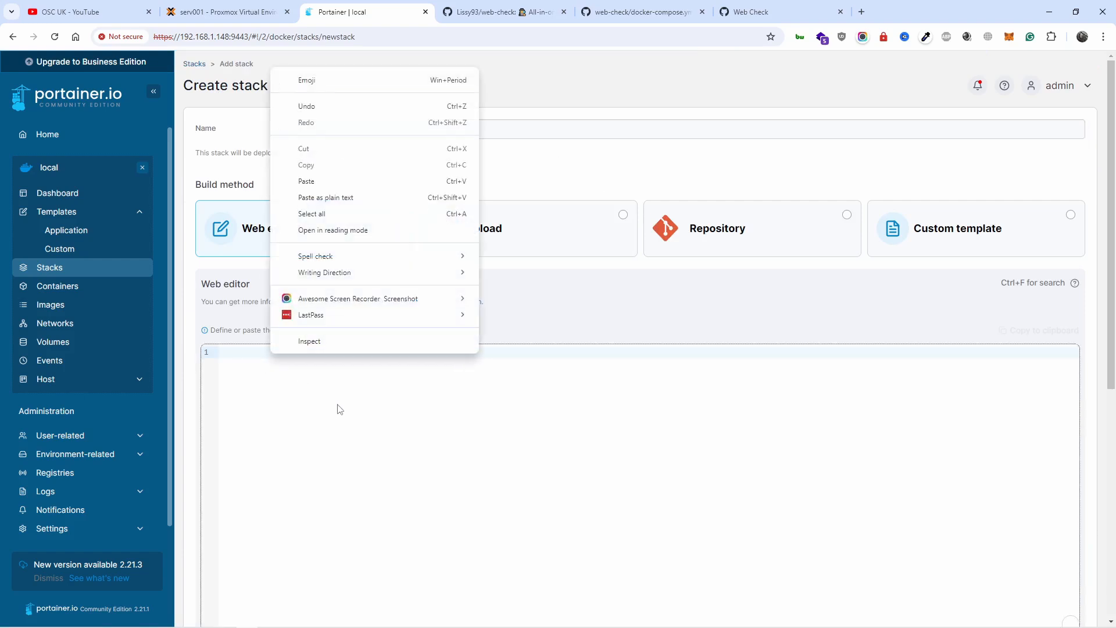
pyautogui.click(354, 182)
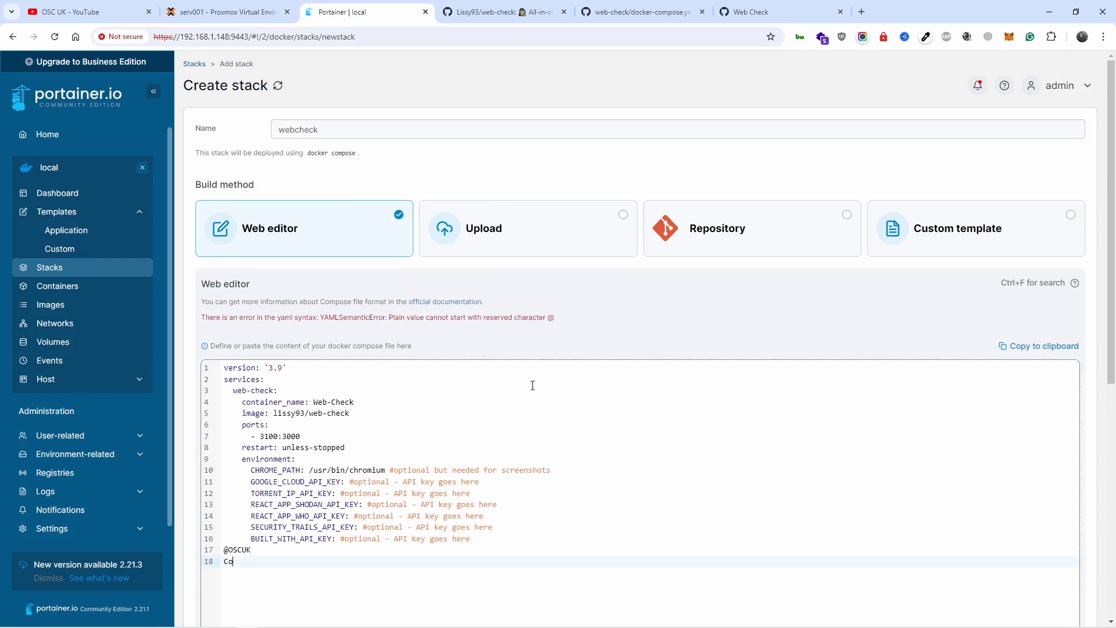
pyautogui.press('BackSpace')
pyautogui.press('BackSpace')
pyautogui.press('BackSpace')
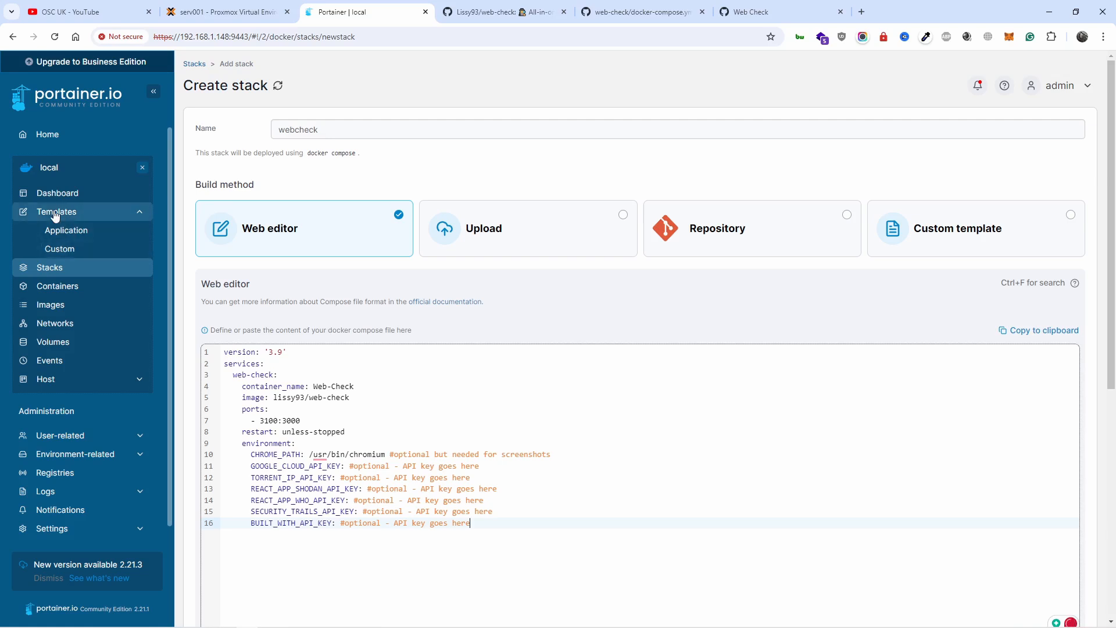
# Step: Open the Portainer dashboard in a second browser tab and view the container list with its published ports
pyautogui.middleClick(64, 193)
pyautogui.click(468, 8)
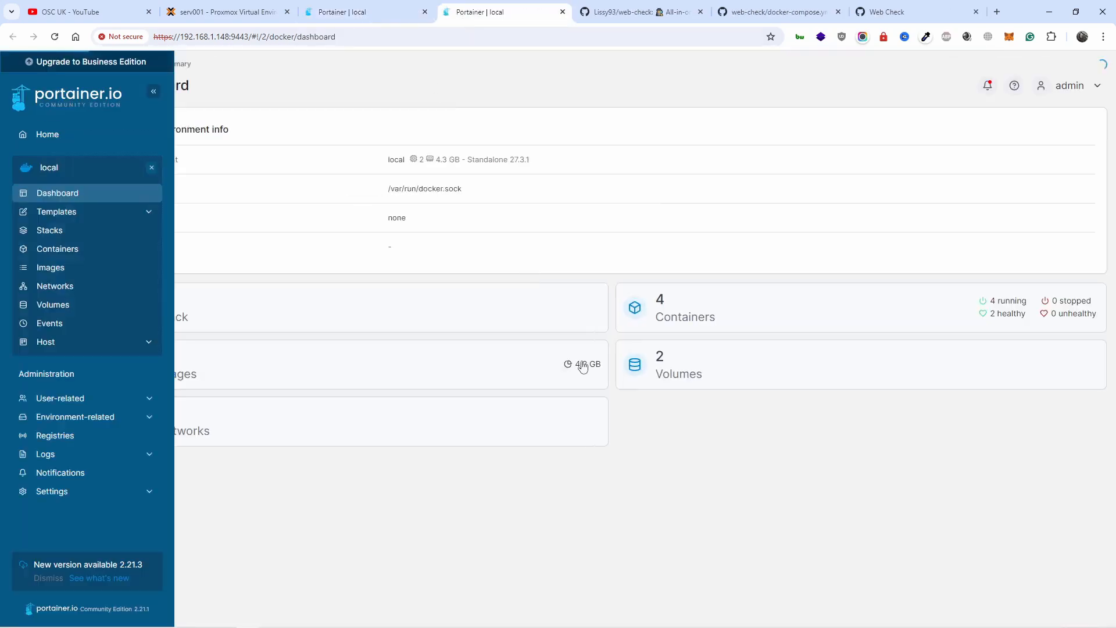
pyautogui.click(708, 325)
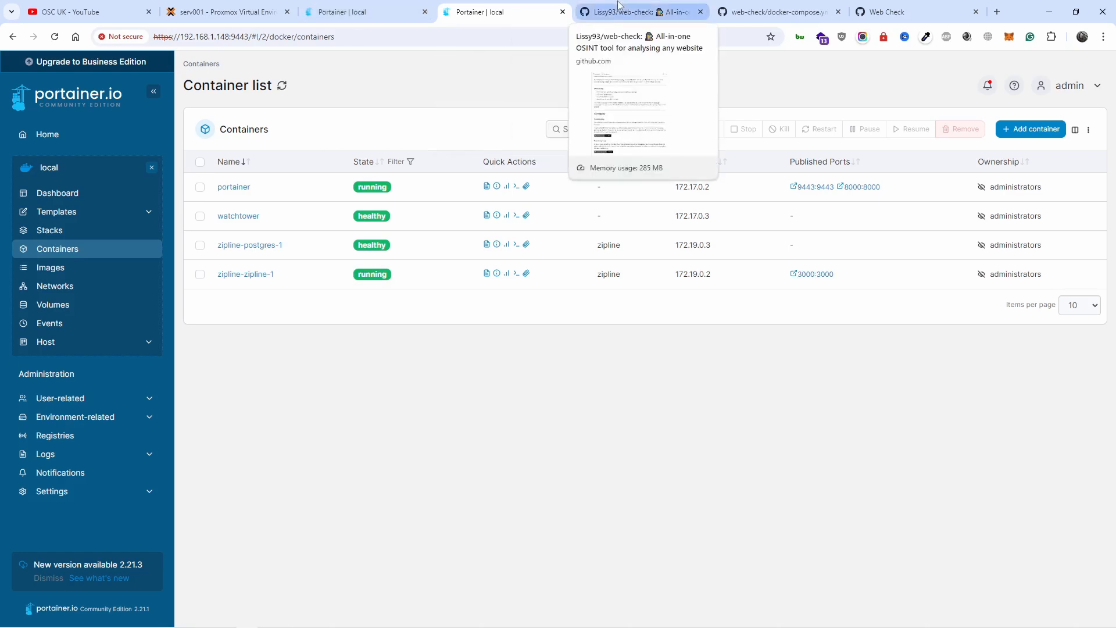
# Step: Compare the host port in the repository's docker-compose.yml with the one in the Web Check gist
pyautogui.click(639, 12)
pyautogui.click(779, 12)
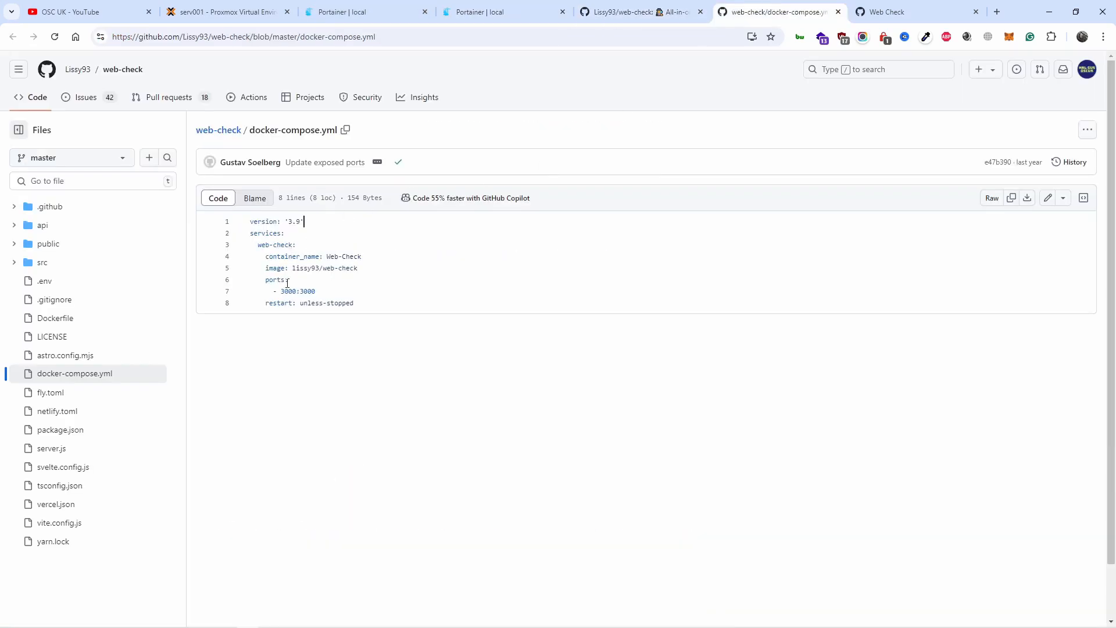
pyautogui.moveTo(281, 291); pyautogui.dragTo(331, 290)
pyautogui.click(303, 280)
pyautogui.moveTo(297, 295); pyautogui.dragTo(284, 293)
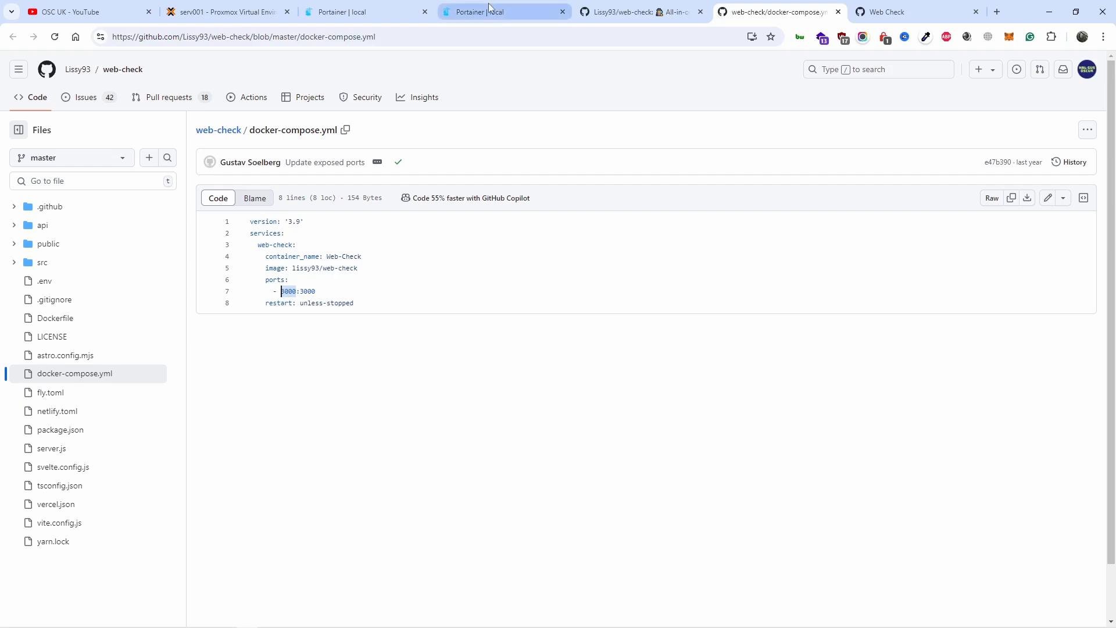
pyautogui.click(908, 5)
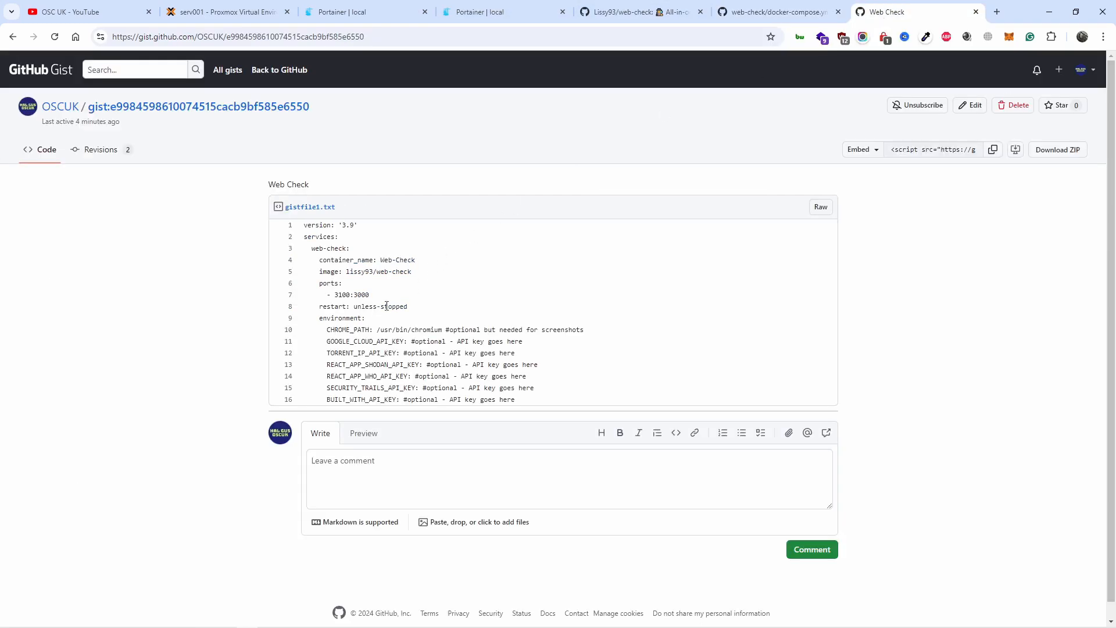
pyautogui.moveTo(335, 292); pyautogui.dragTo(347, 294)
# Step: Return to the webcheck stack form, try to deploy the stack, and look over its compose text again
pyautogui.click(349, 11)
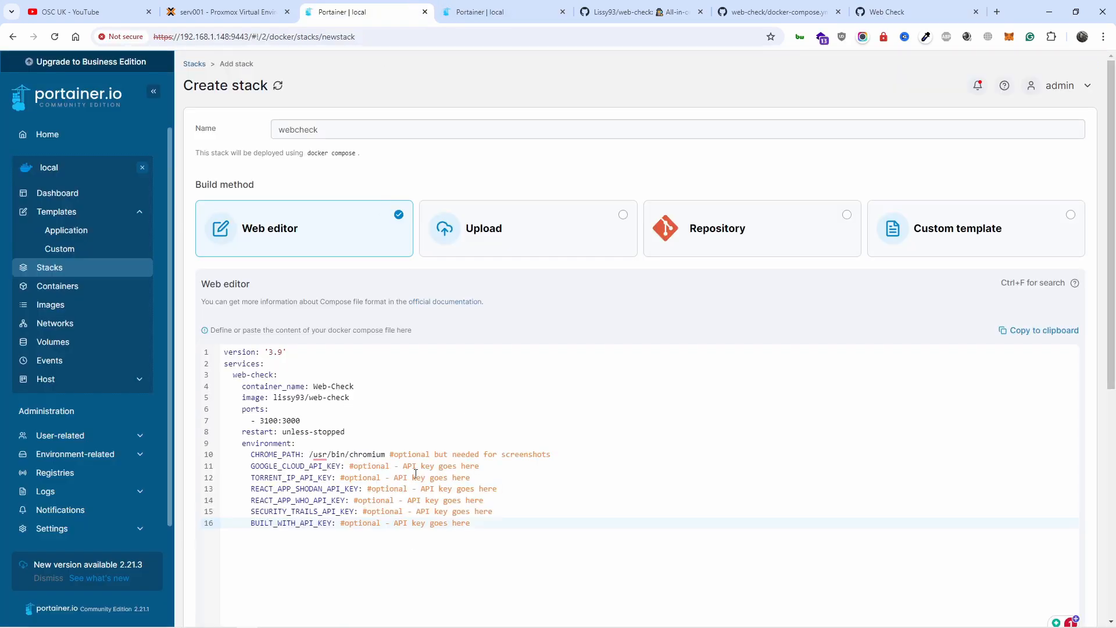
pyautogui.moveTo(329, 456)
pyautogui.scroll(-5, 307, 450)
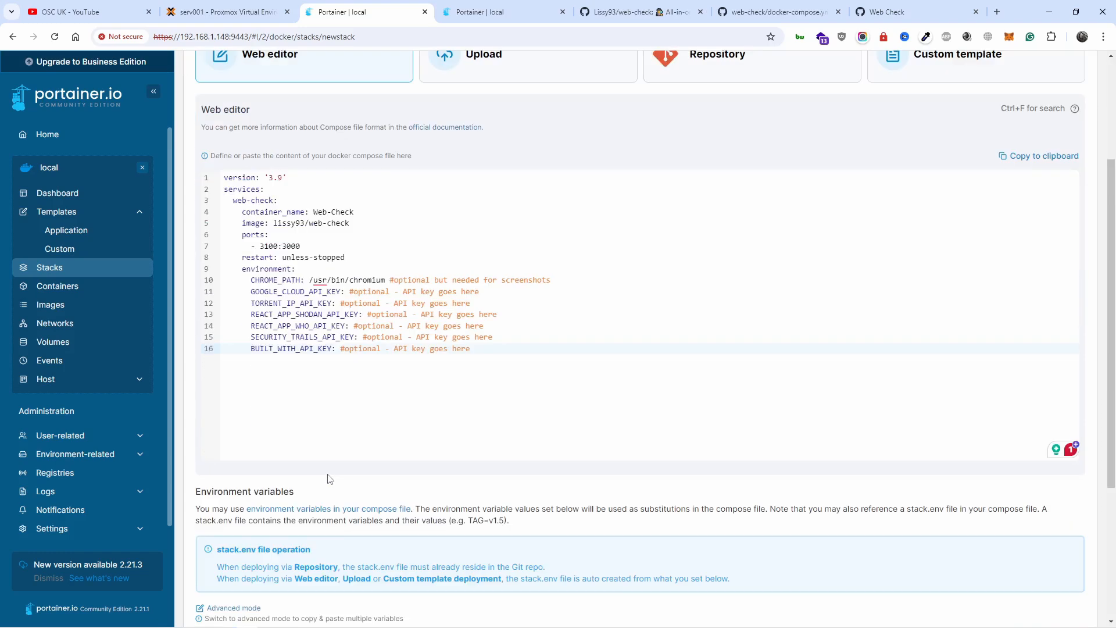
pyautogui.scroll(-2, 332, 472)
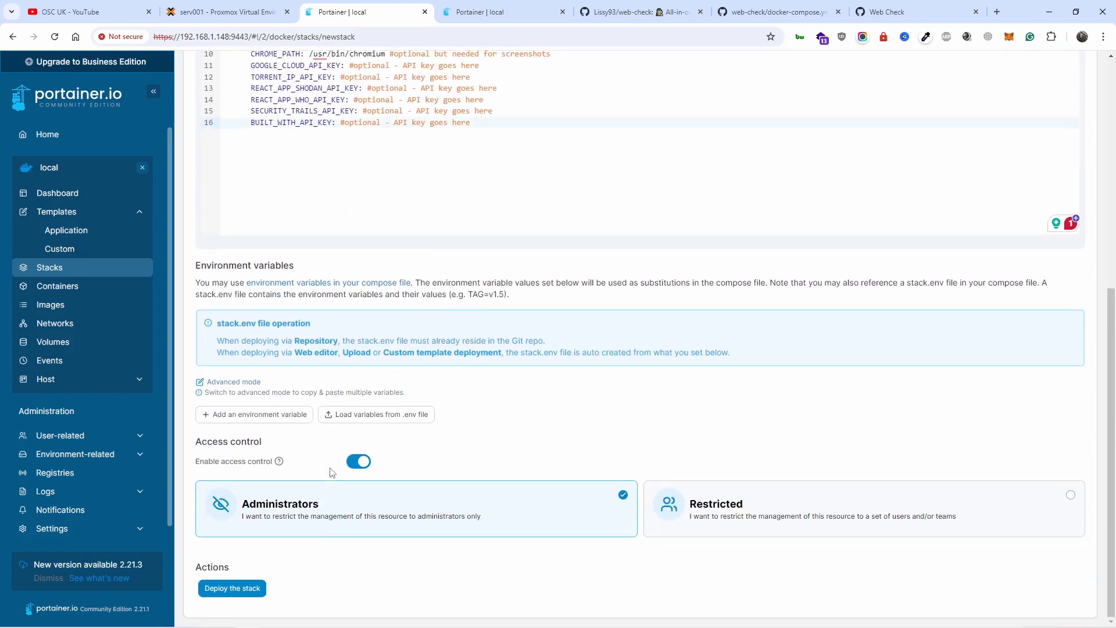
pyautogui.click(213, 590)
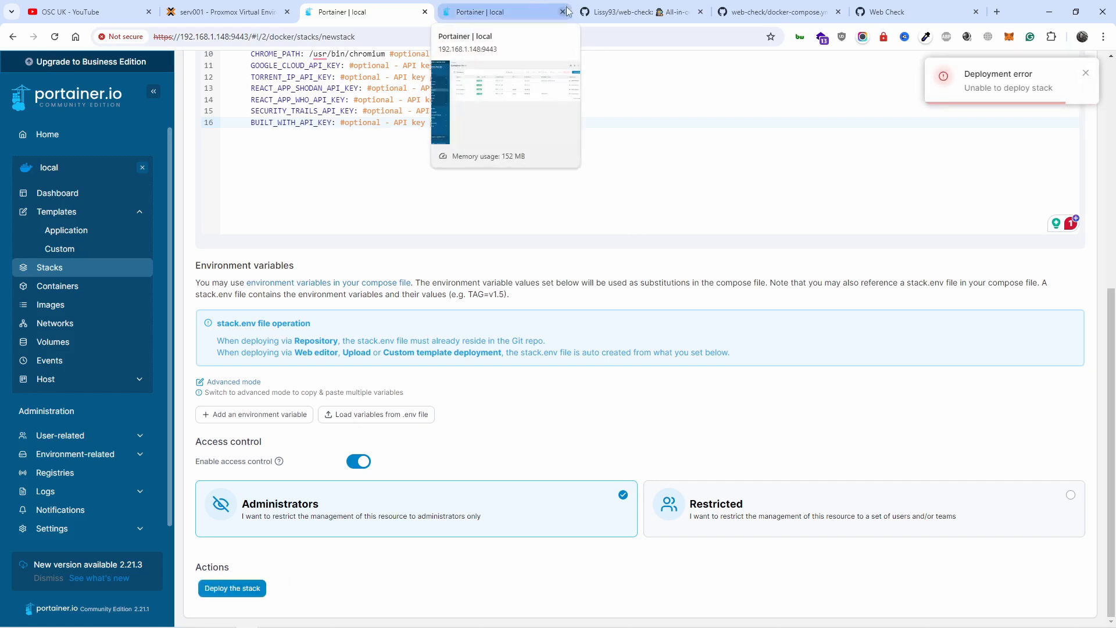
pyautogui.scroll(7, 614, 186)
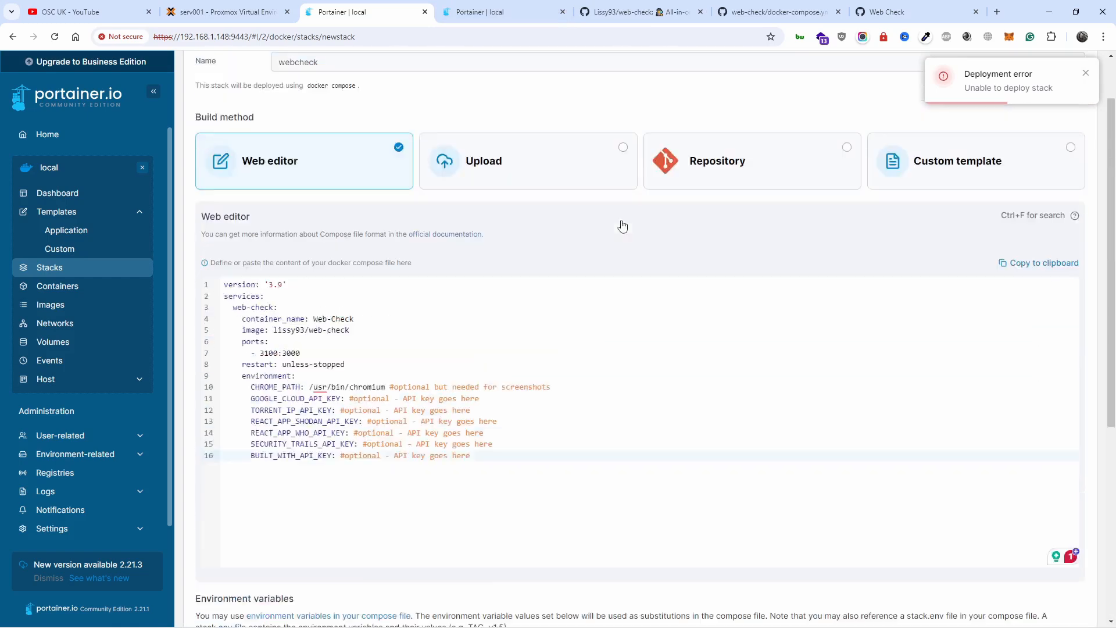
pyautogui.scroll(-4, 920, 132)
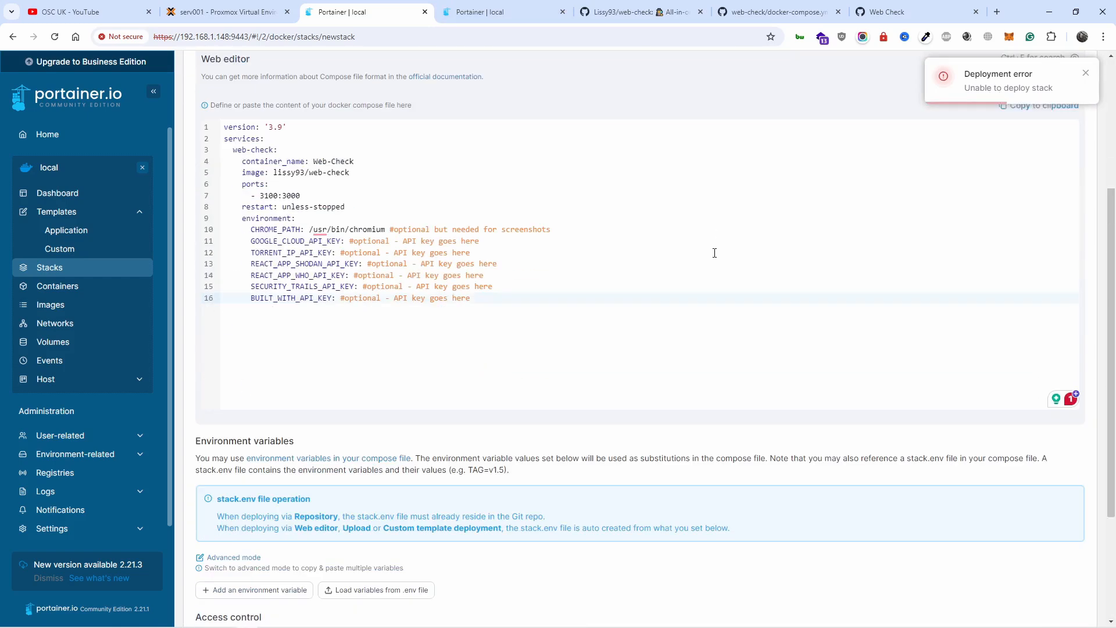
pyautogui.scroll(4, 250, 219)
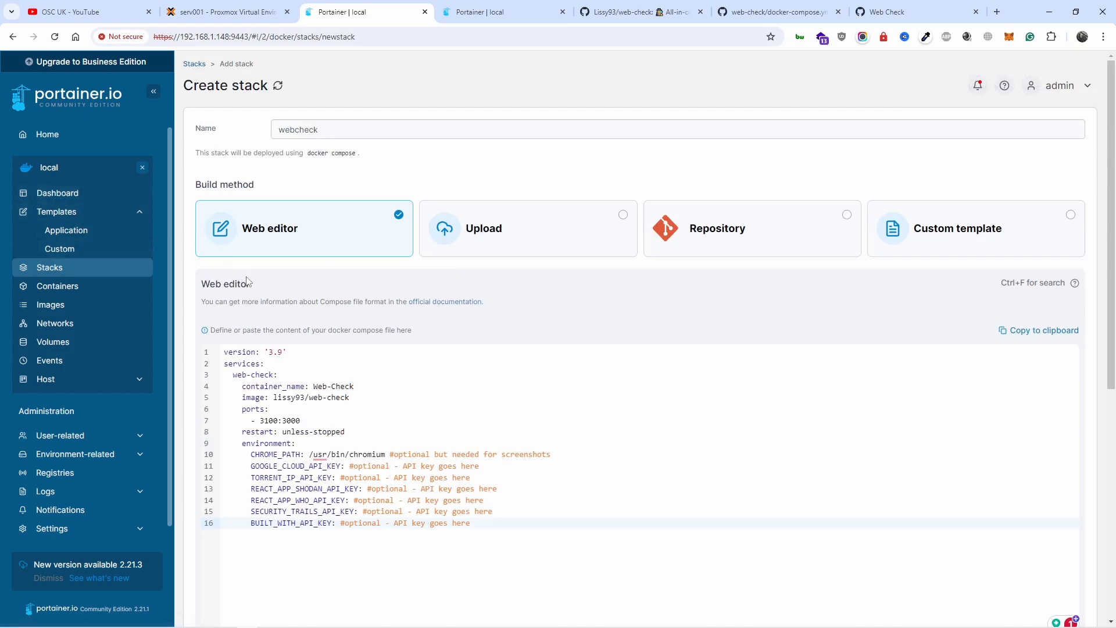
# Step: Check the container list in the second Portainer tab, return to the webcheck stack form and decline reloading the page
pyautogui.click(473, 11)
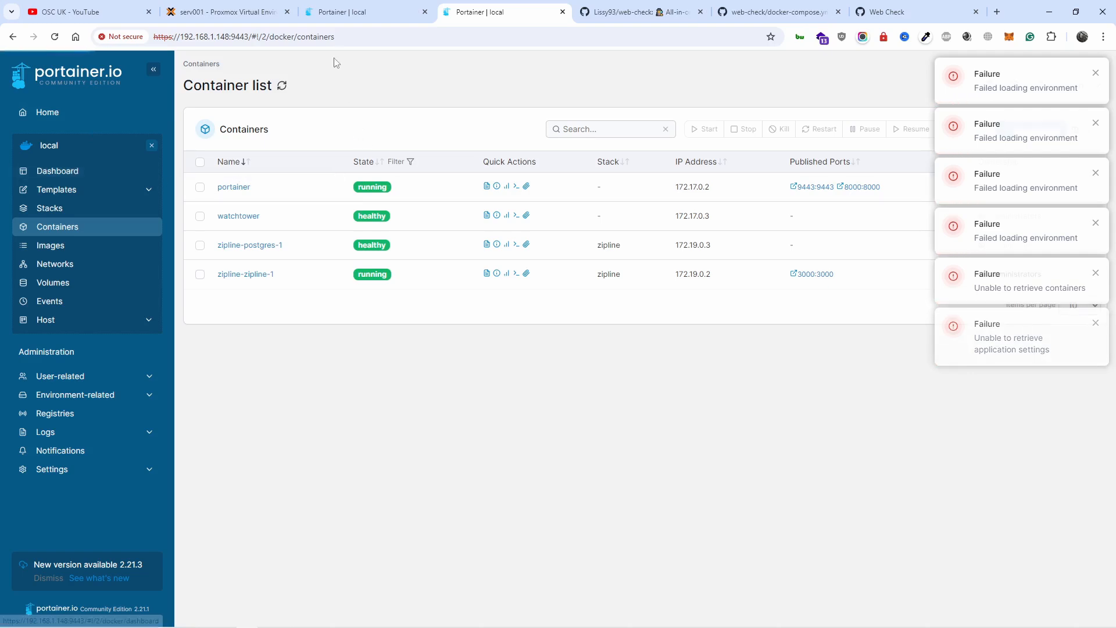
pyautogui.click(343, 12)
pyautogui.scroll(-2, 495, 274)
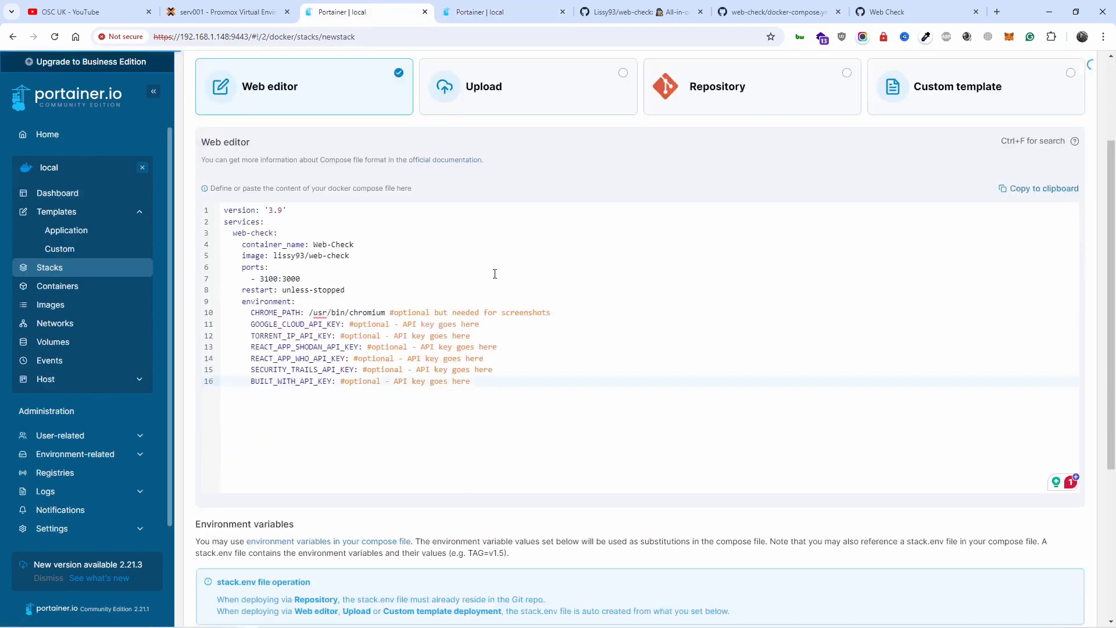
pyautogui.scroll(-2, 494, 273)
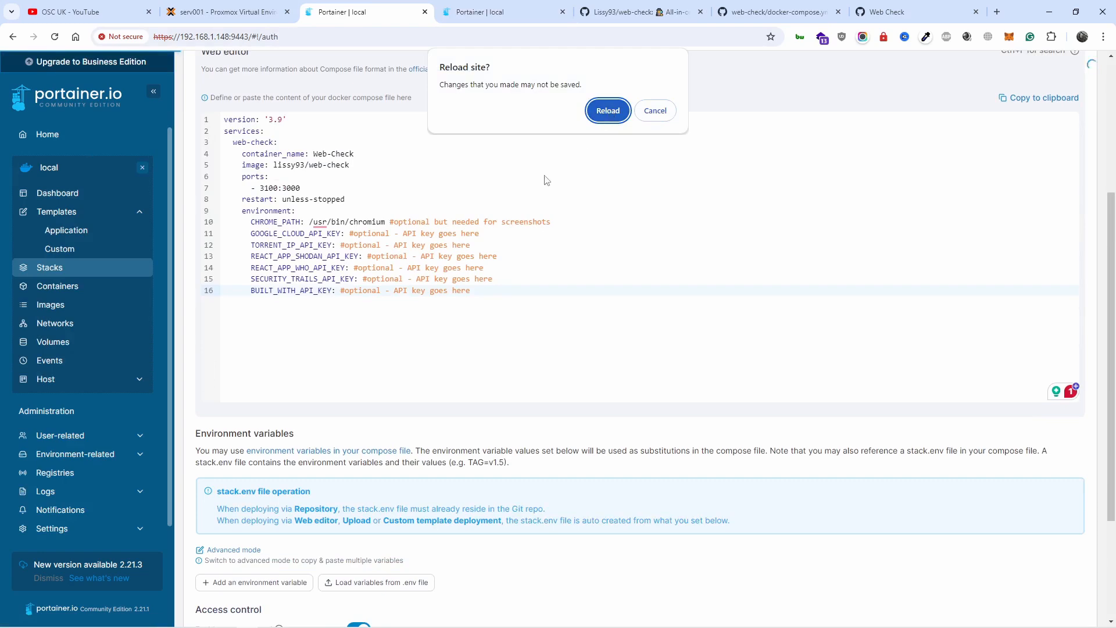
pyautogui.click(664, 116)
pyautogui.click(516, 384)
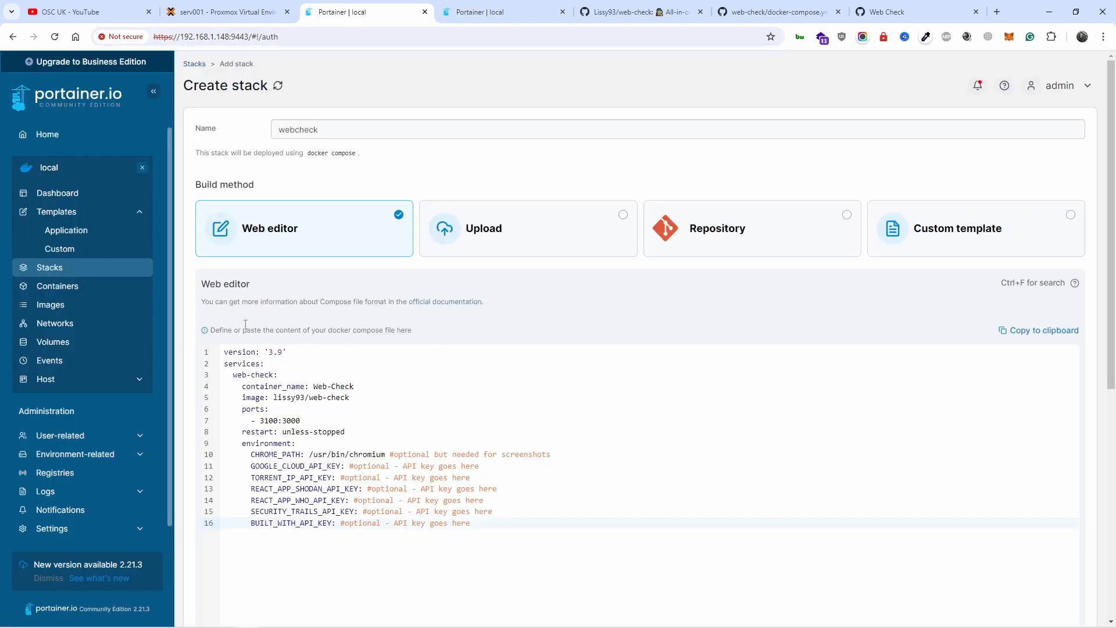
# Step: Copy the whole compose text from the webcheck stack's web editor
pyautogui.moveTo(225, 353); pyautogui.dragTo(580, 540)
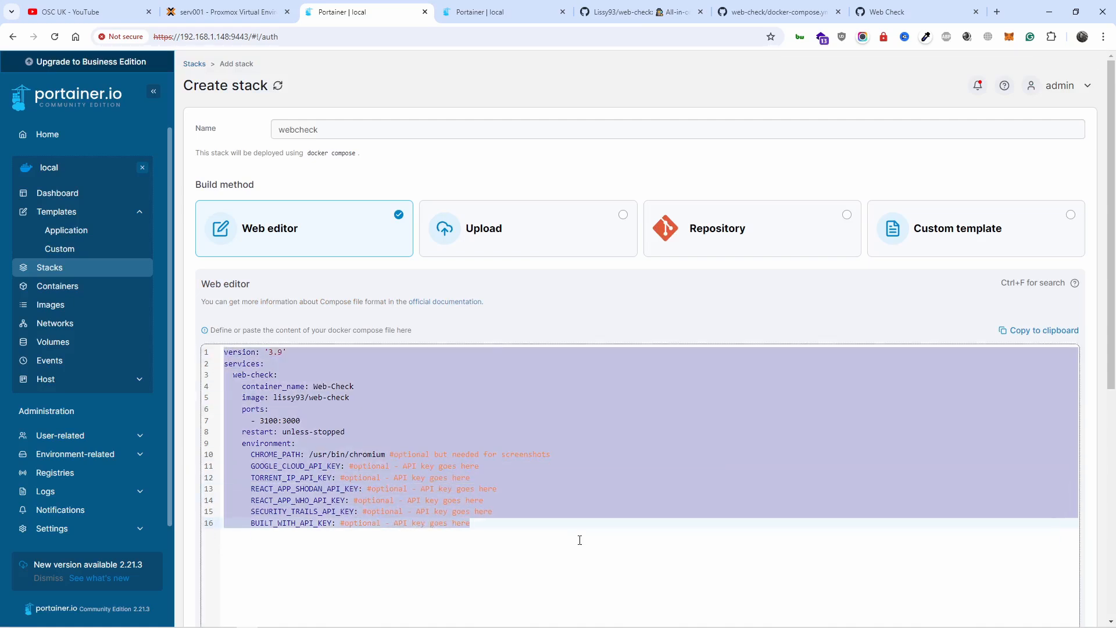
pyautogui.rightClick(336, 506)
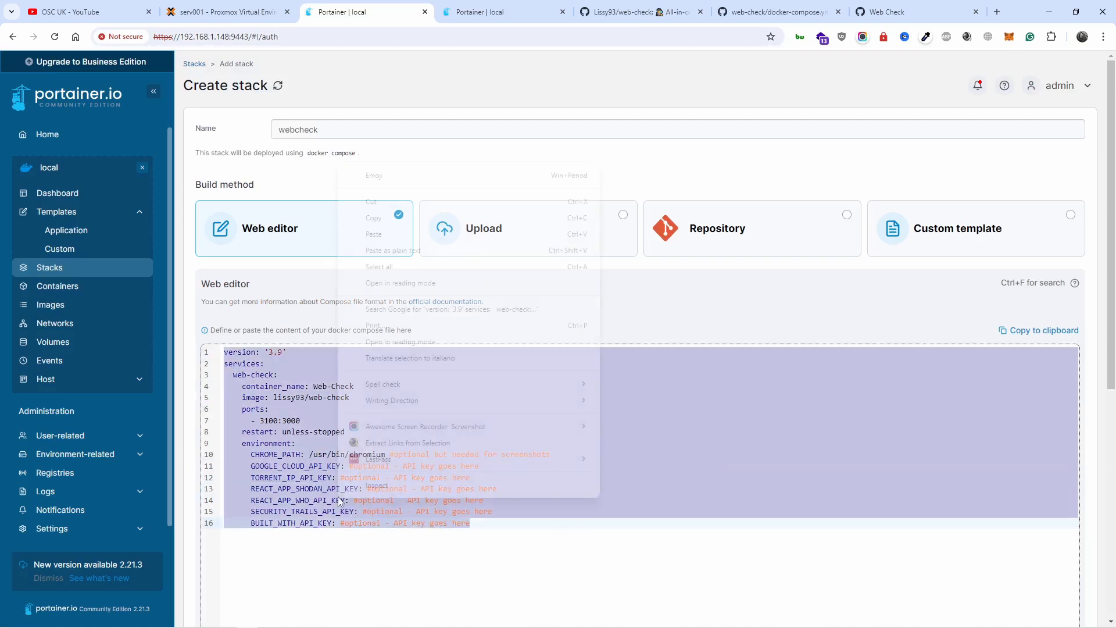
pyautogui.click(377, 227)
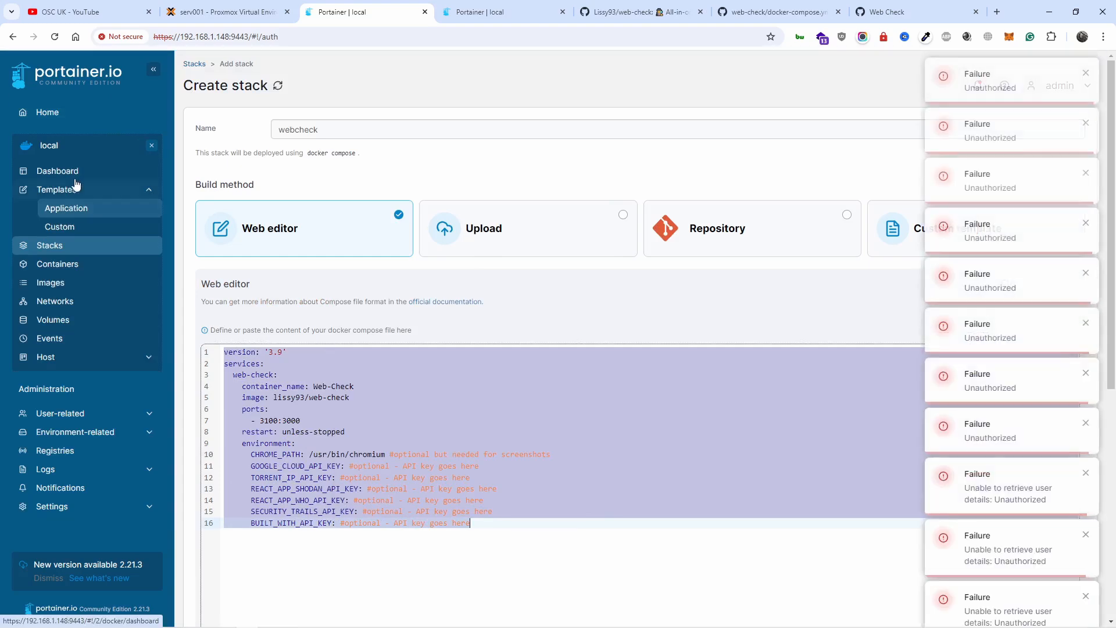
# Step: Leave the stack form for the dashboard, discarding the unsaved editor changes, and close the second Portainer tab
pyautogui.click(76, 172)
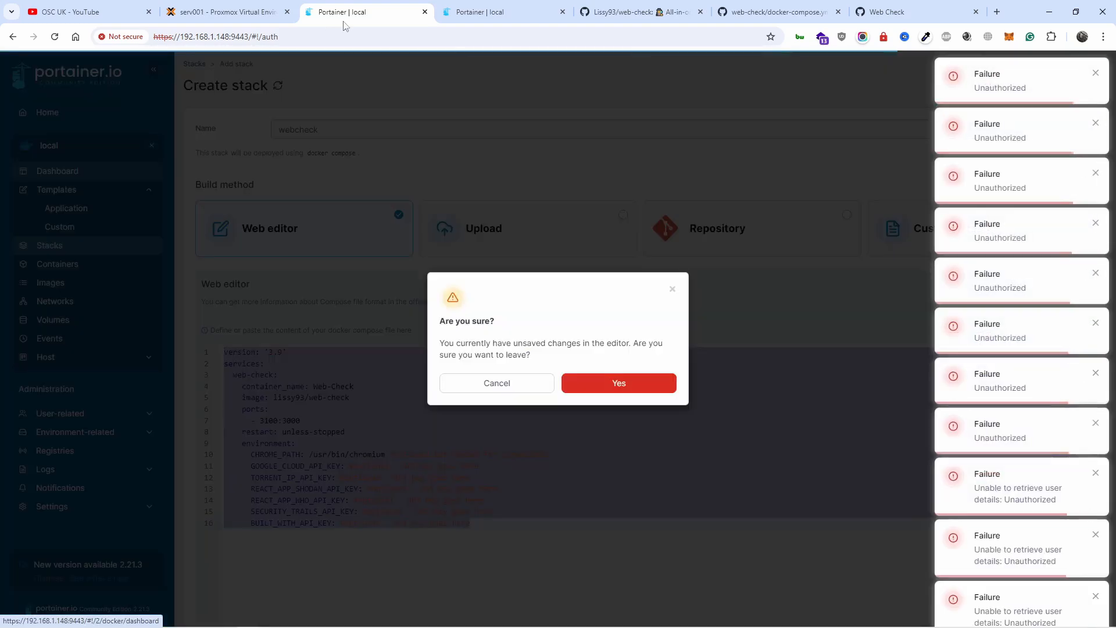
pyautogui.click(616, 384)
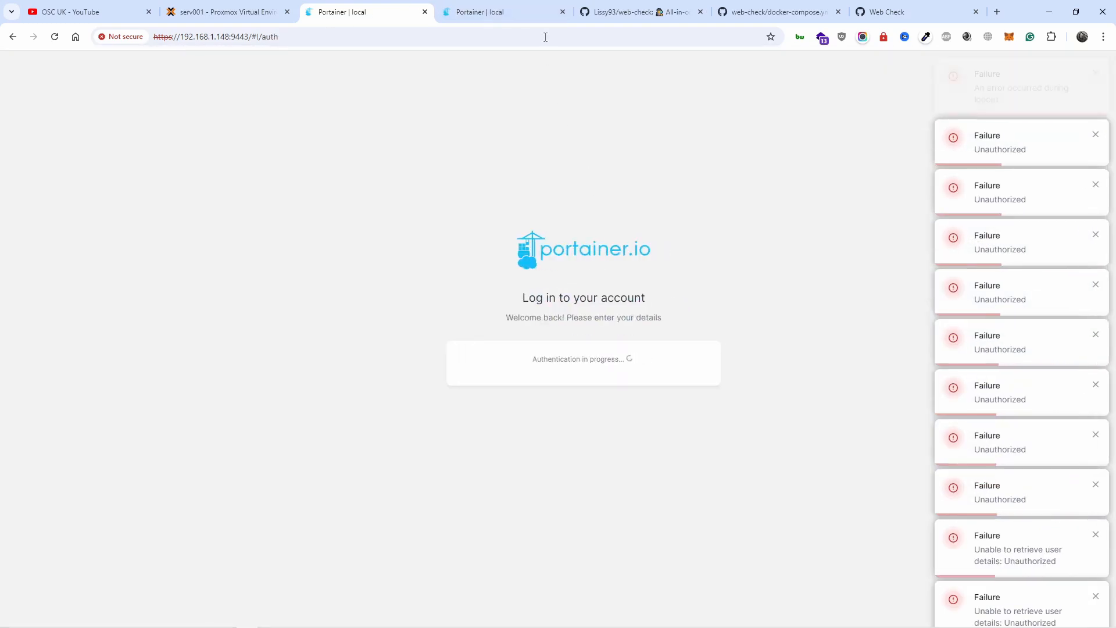
pyautogui.click(562, 12)
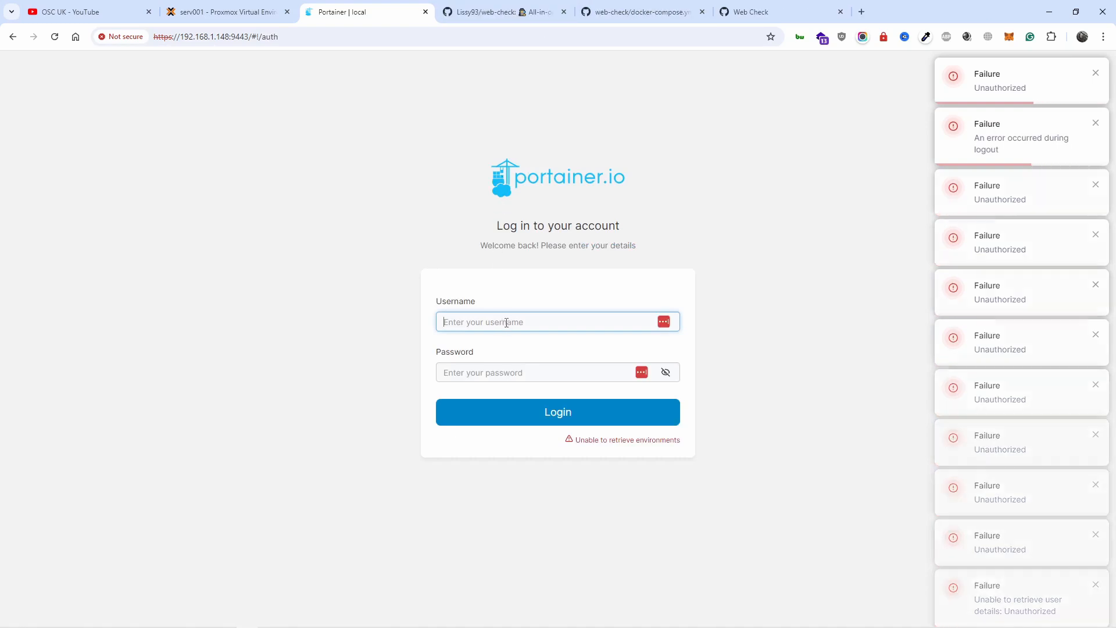
# Step: Log in to Portainer with the username admin and the account password
pyautogui.write('admin')
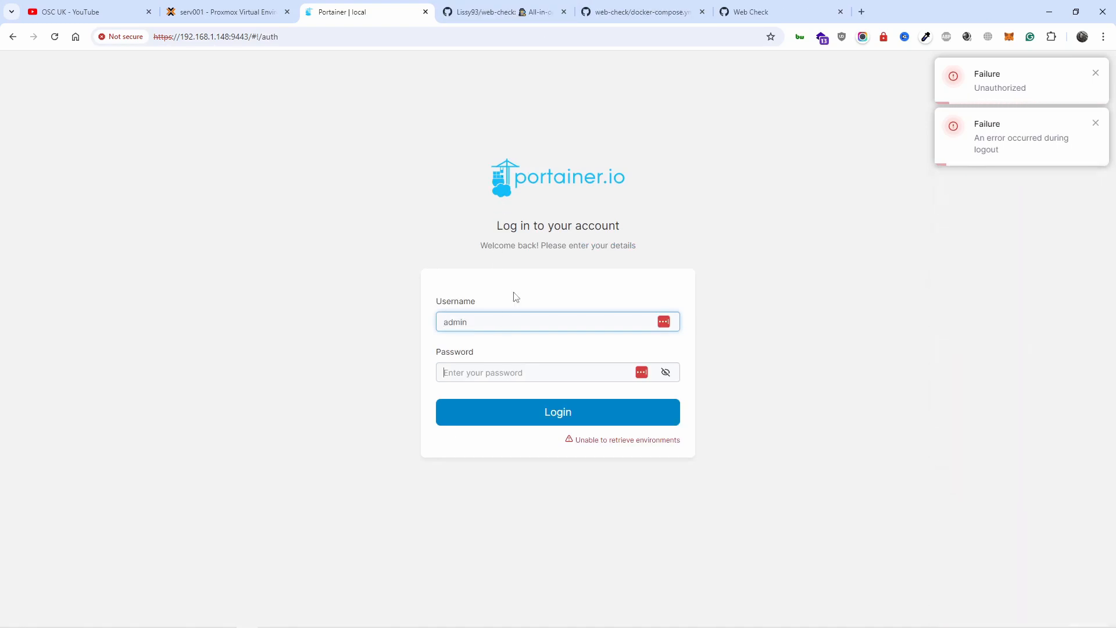
pyautogui.press('Tab')
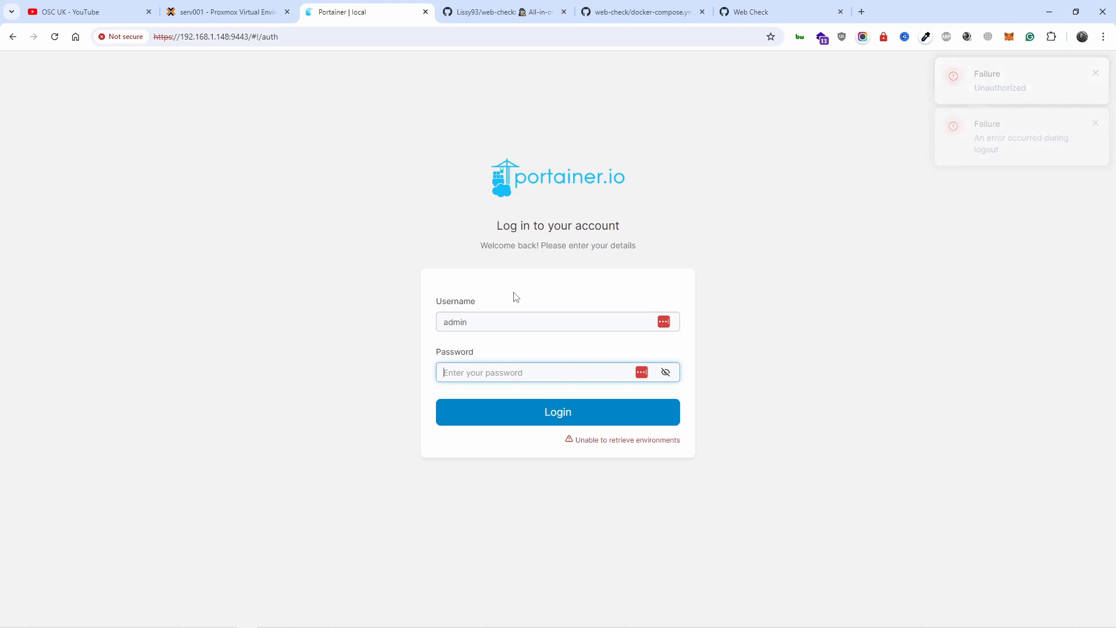
pyautogui.write('pa')
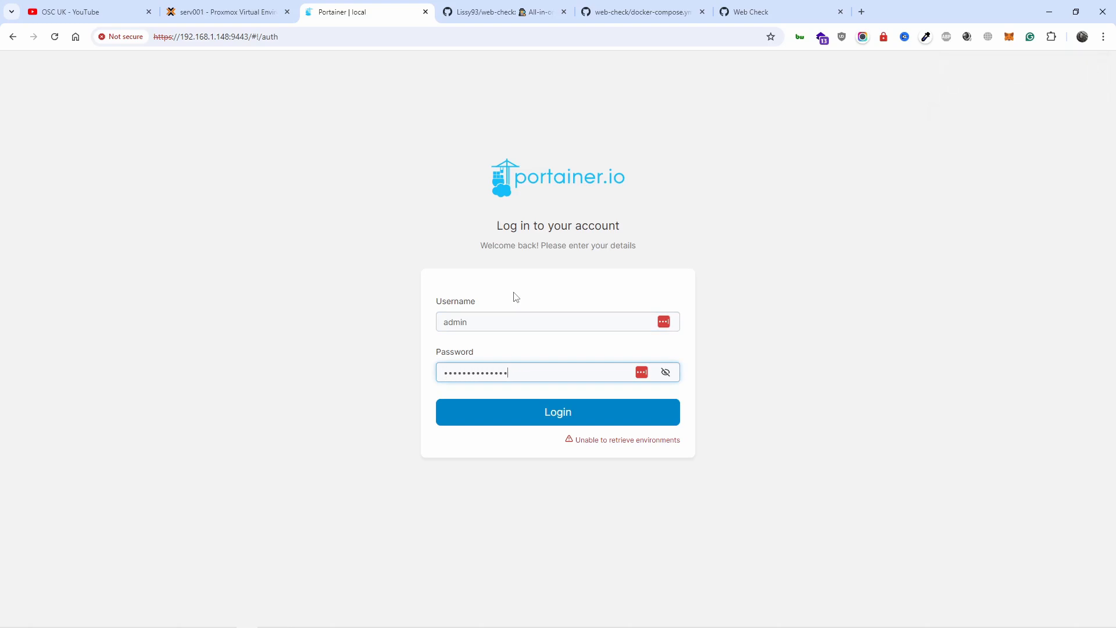
pyautogui.press('Return')
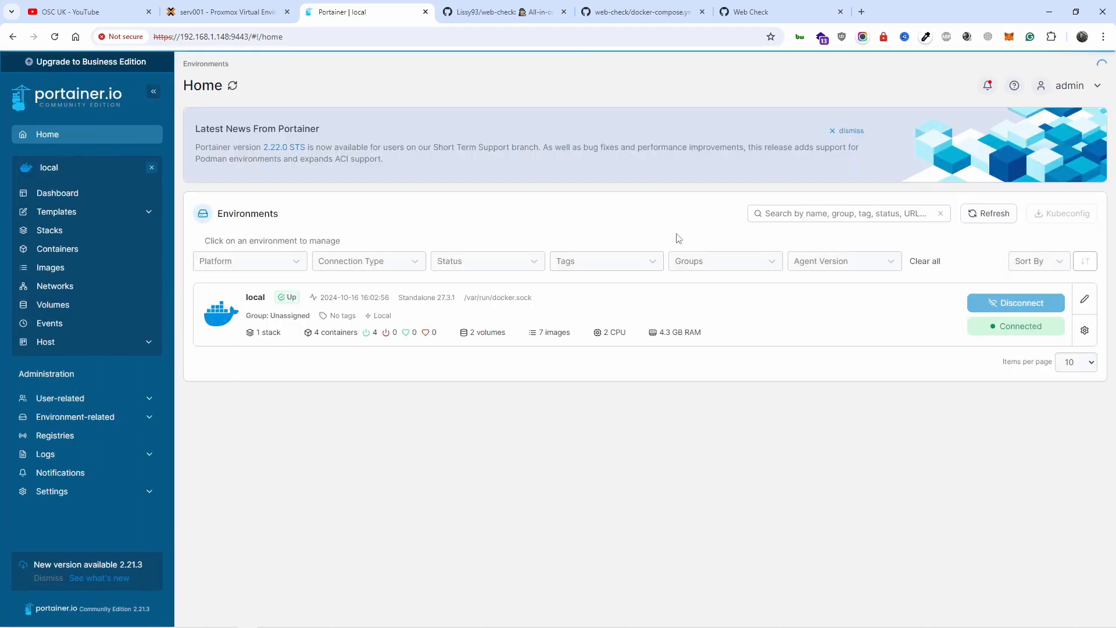
# Step: Open the local environment and display its container list
pyautogui.click(752, 329)
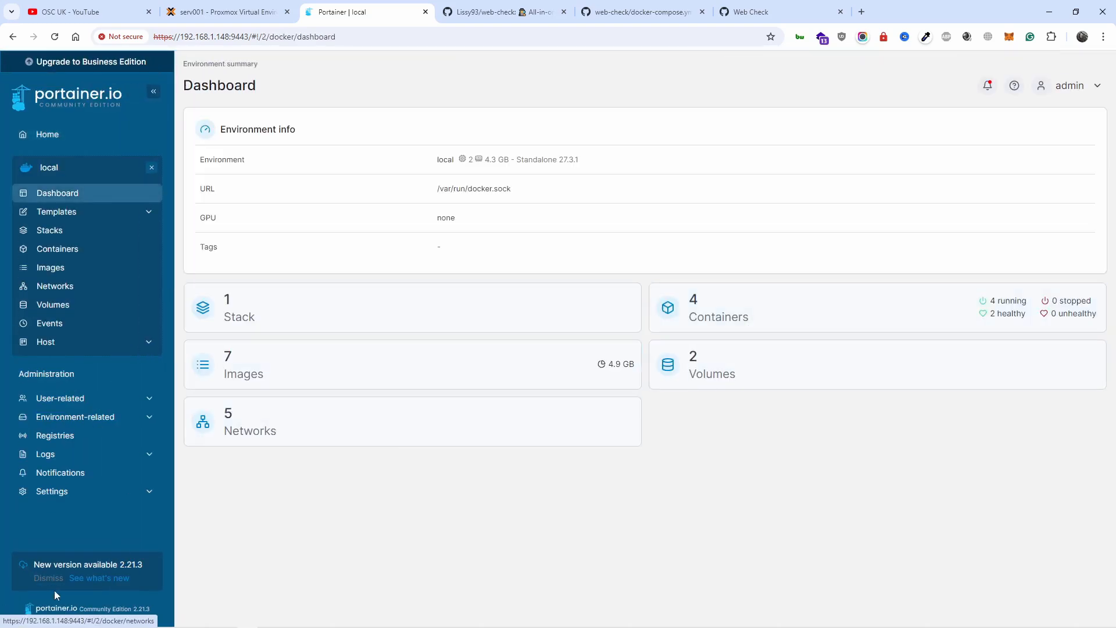
pyautogui.click(750, 327)
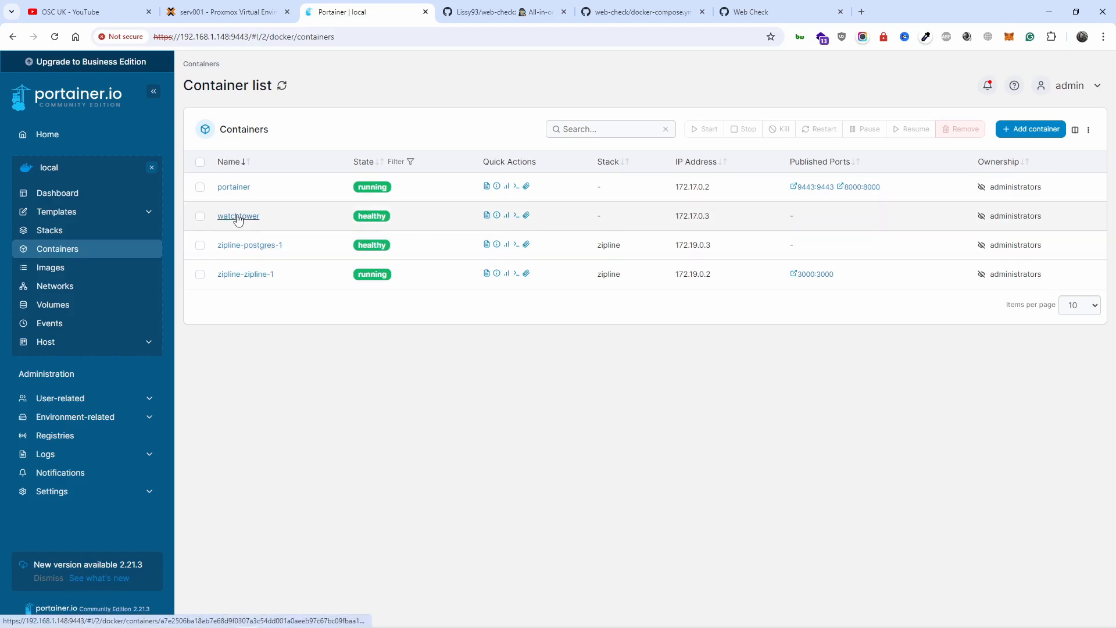
# Step: Examine the watchtower container's logs for its update activity, and leave the log view
pyautogui.click(486, 215)
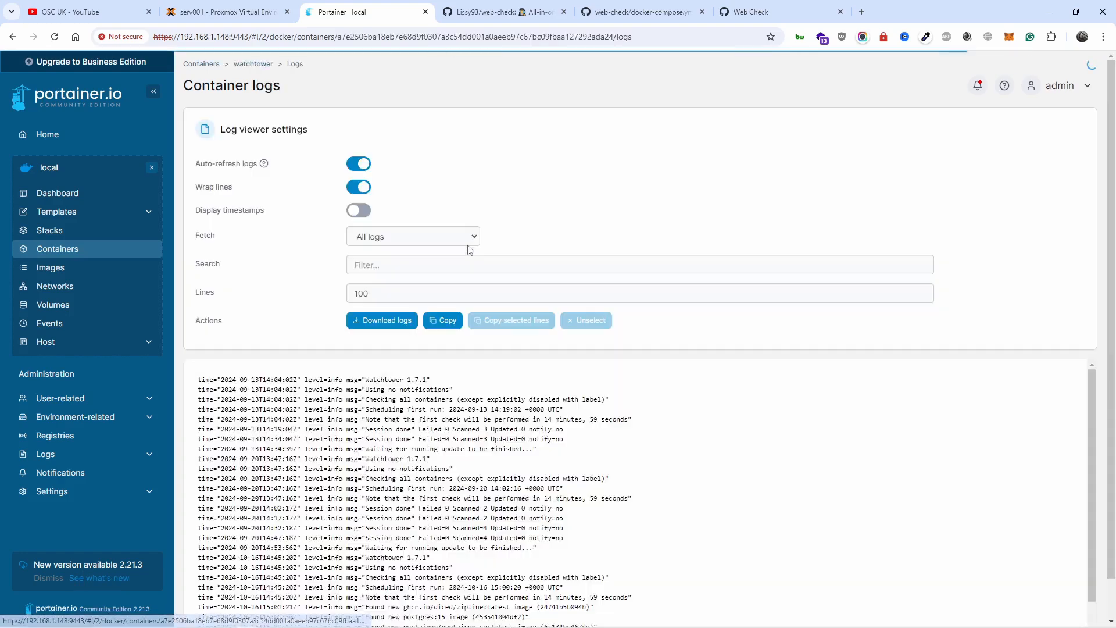
pyautogui.scroll(-2, 629, 420)
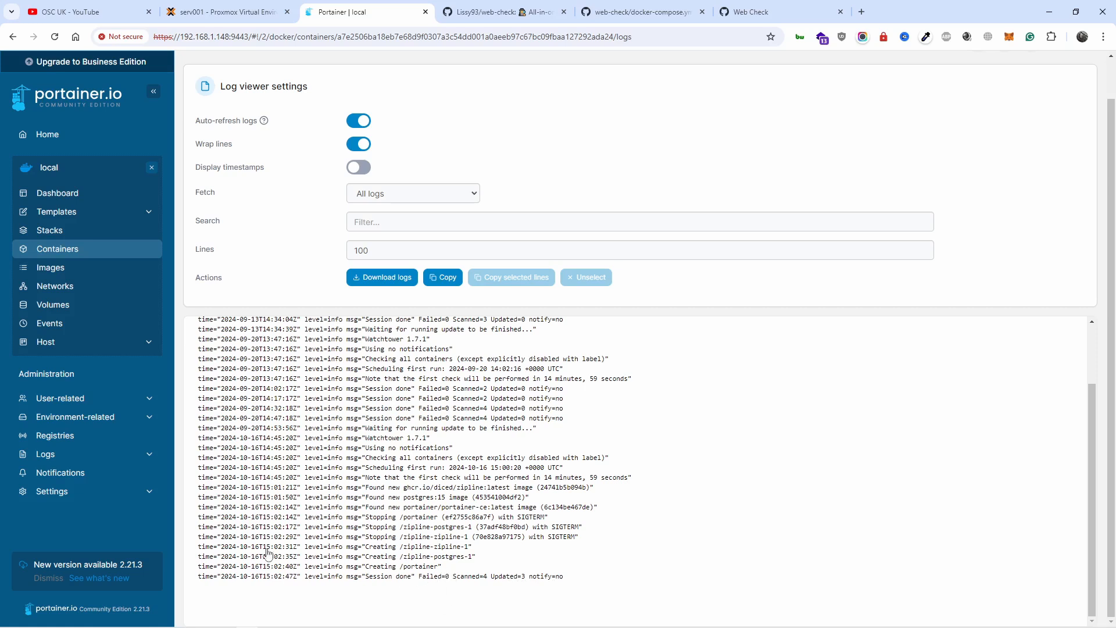
pyautogui.click(72, 199)
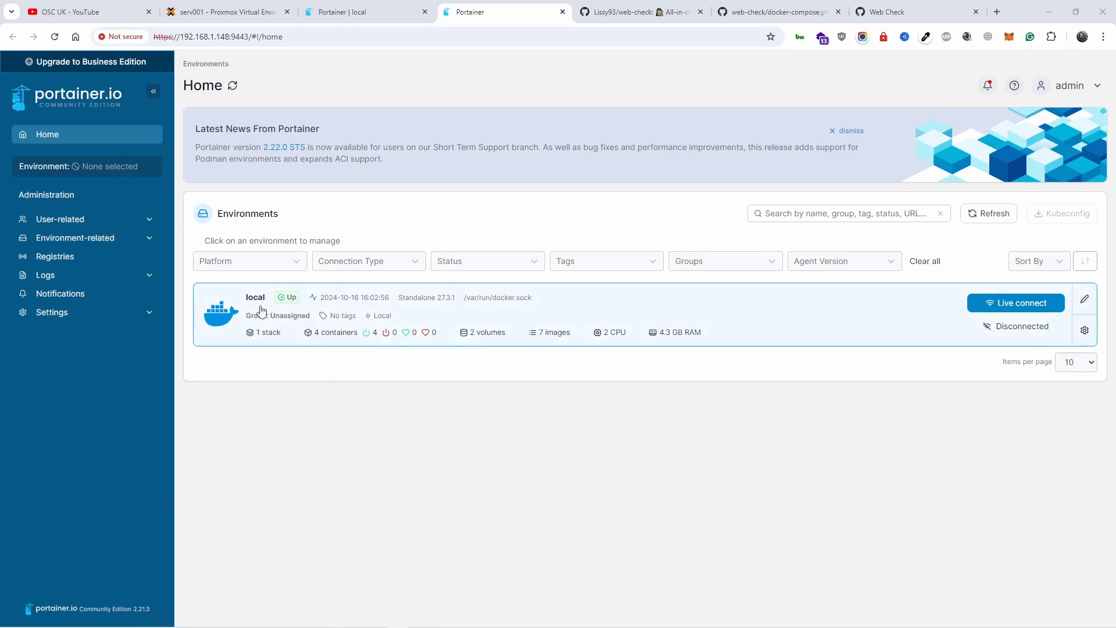
# Step: In the second Portainer tab, open the local environment and display its container list
pyautogui.click(779, 308)
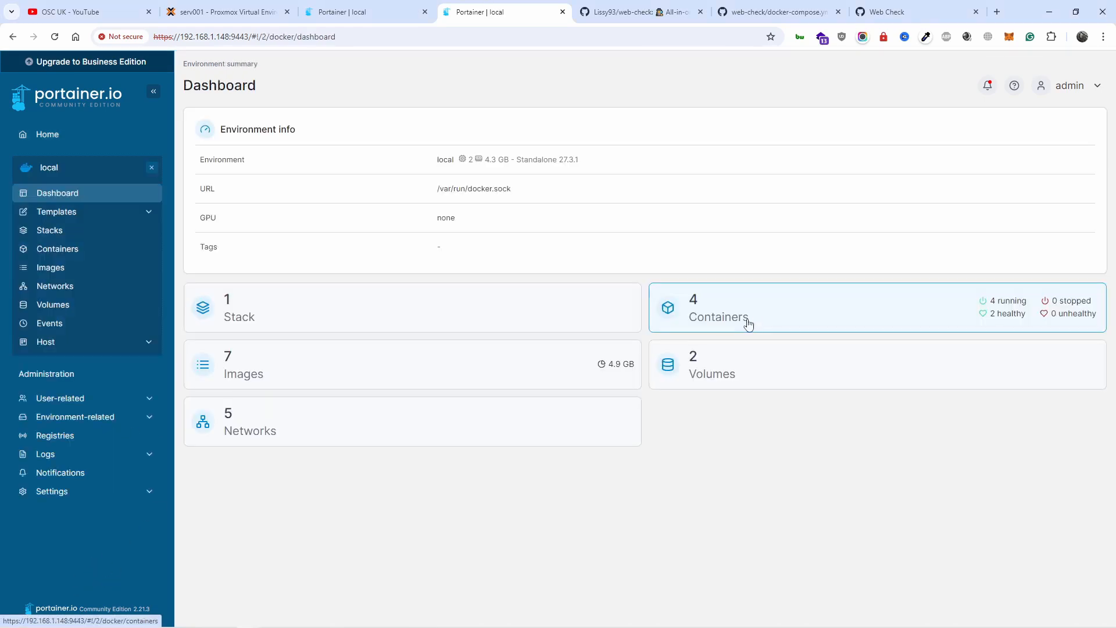
pyautogui.click(745, 322)
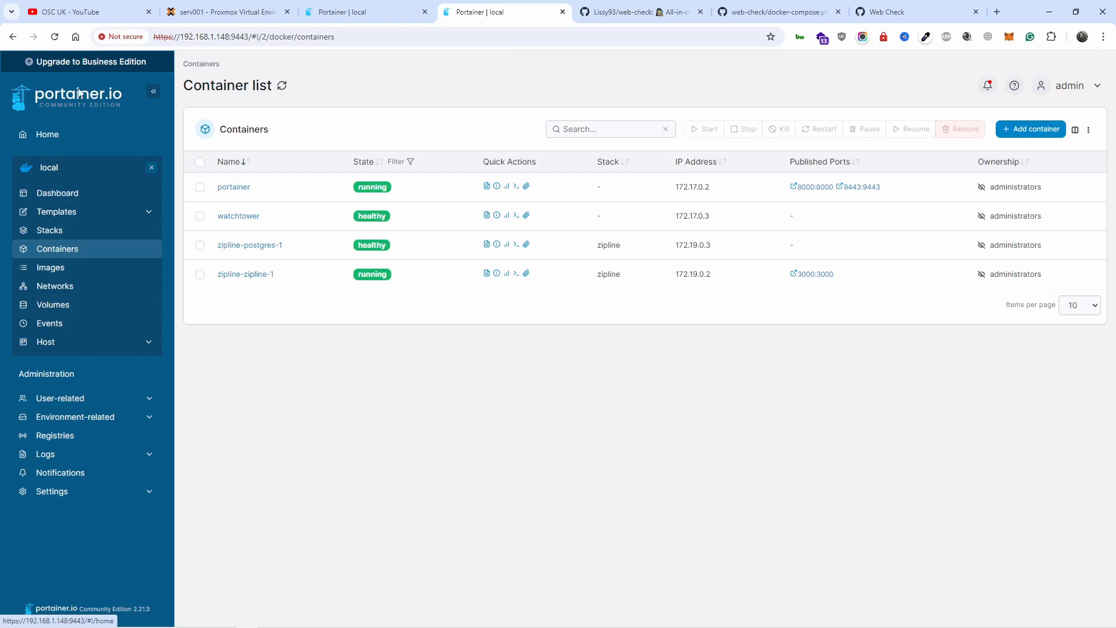
# Step: Return to the tab with the Create stack form and deploy the webcheck stack from the web editor's compose text
pyautogui.click(340, 12)
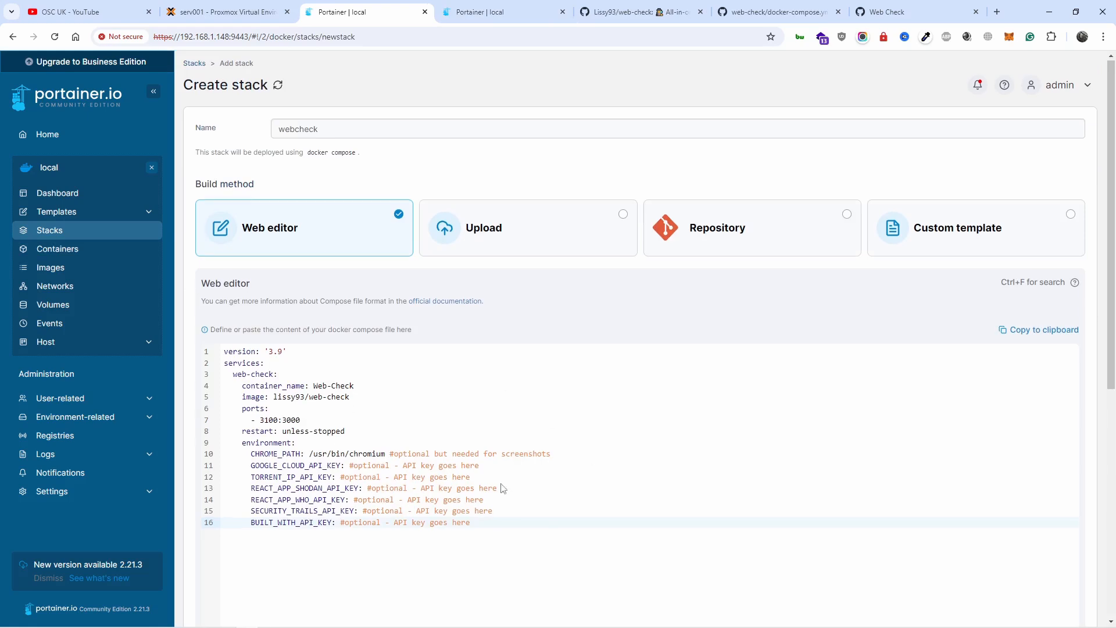
pyautogui.scroll(-7, 398, 509)
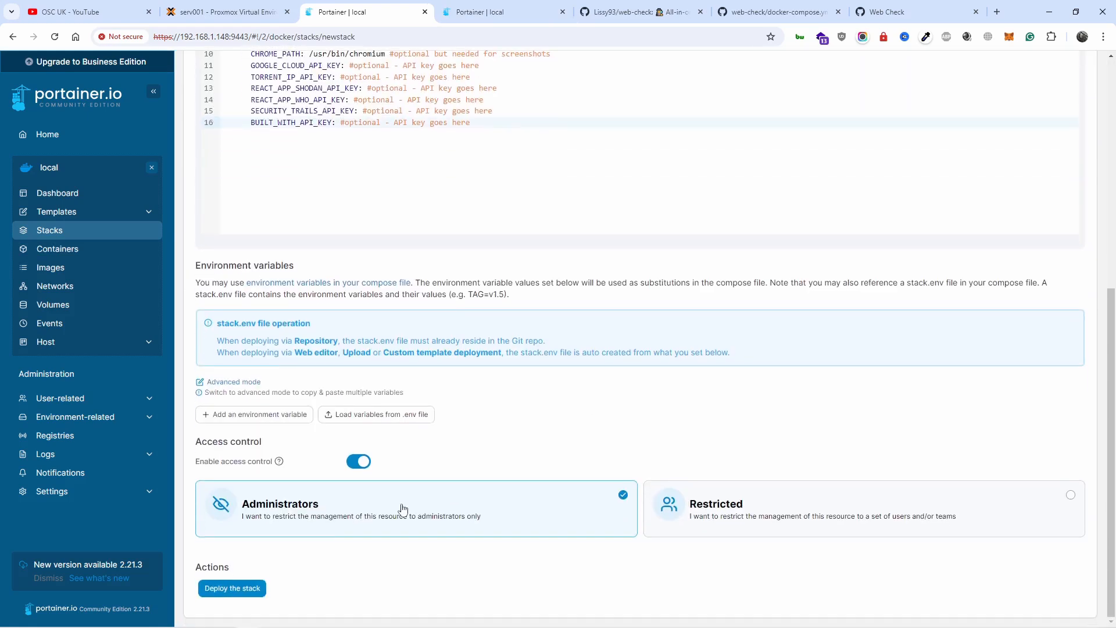
pyautogui.click(247, 598)
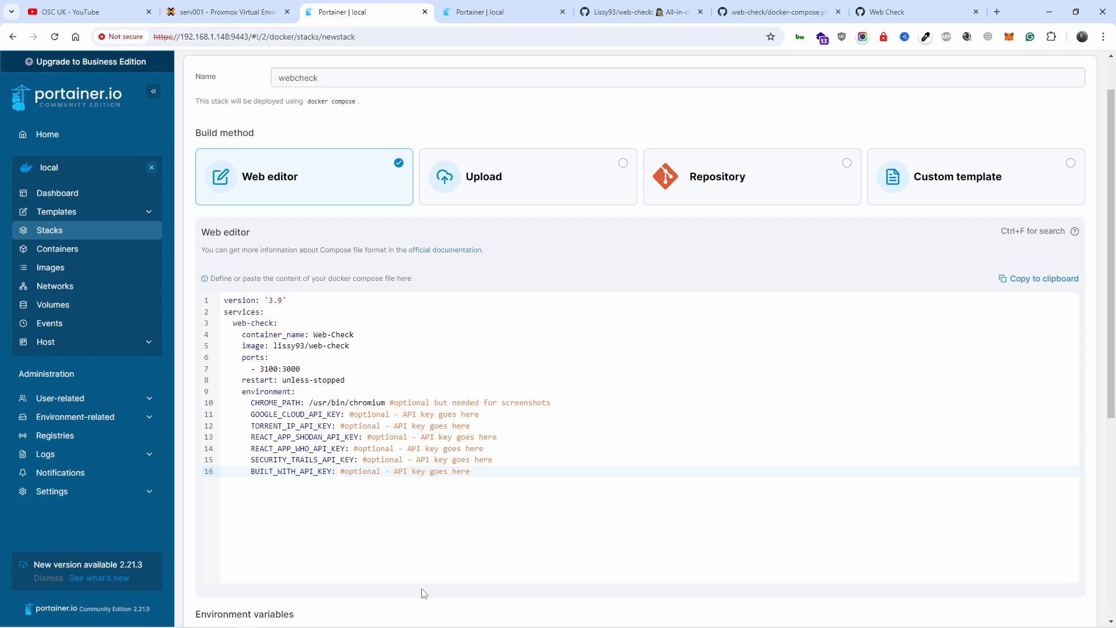
pyautogui.scroll(1, 423, 591)
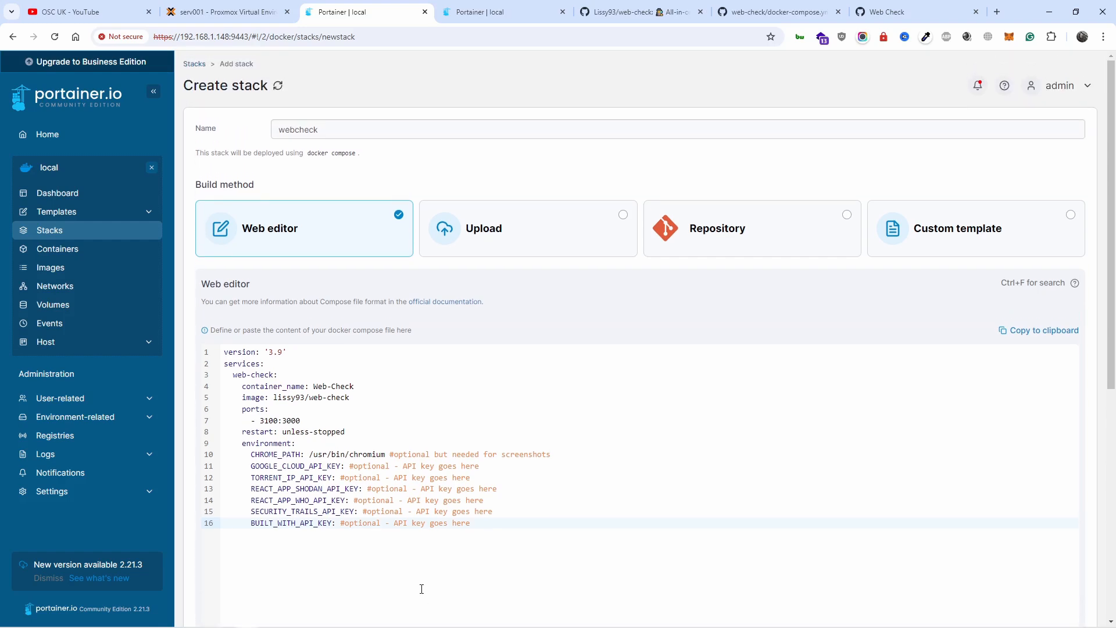
pyautogui.scroll(-8, 419, 590)
pyautogui.scroll(8, 416, 592)
pyautogui.scroll(-7, 413, 591)
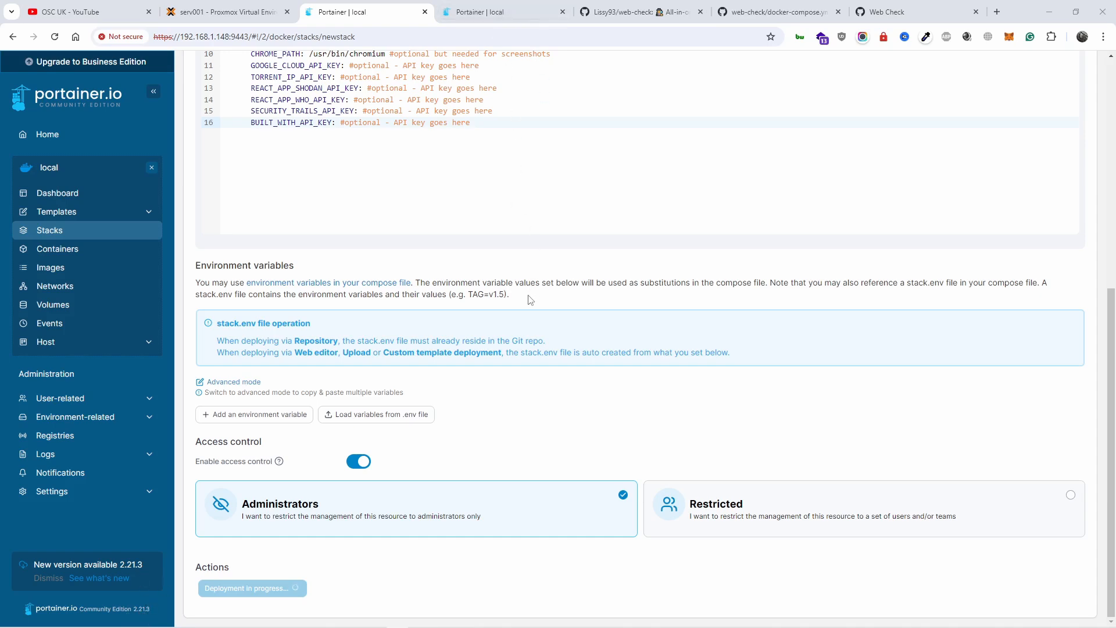
pyautogui.scroll(5, 530, 300)
pyautogui.scroll(-5, 528, 298)
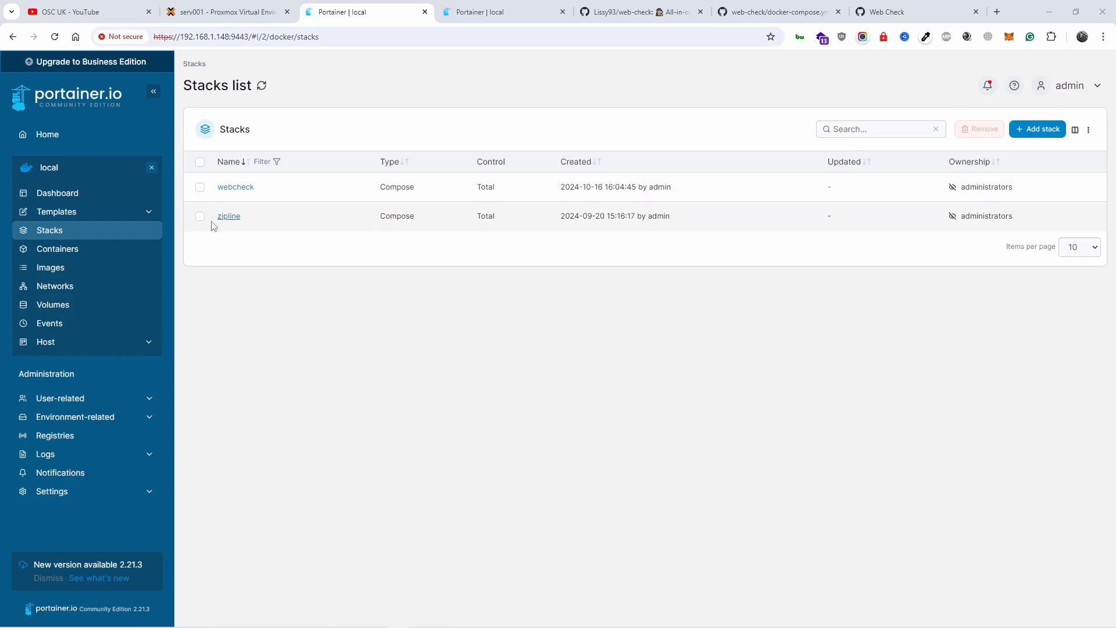
# Step: Check the Web-Check container's logs from the container list and return to the list
pyautogui.click(57, 250)
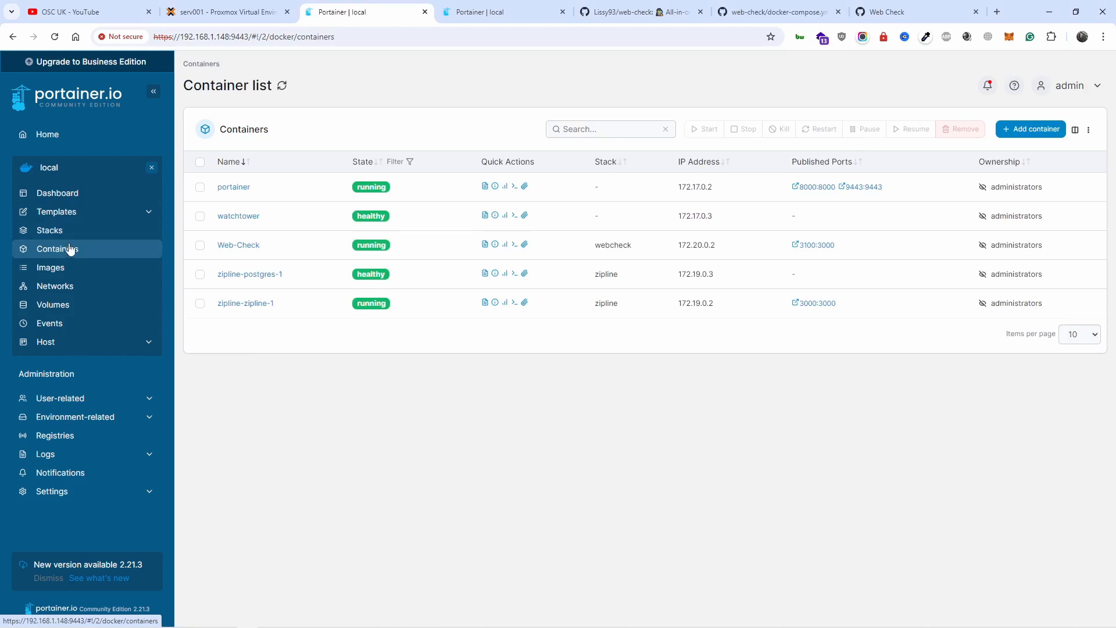
pyautogui.click(484, 245)
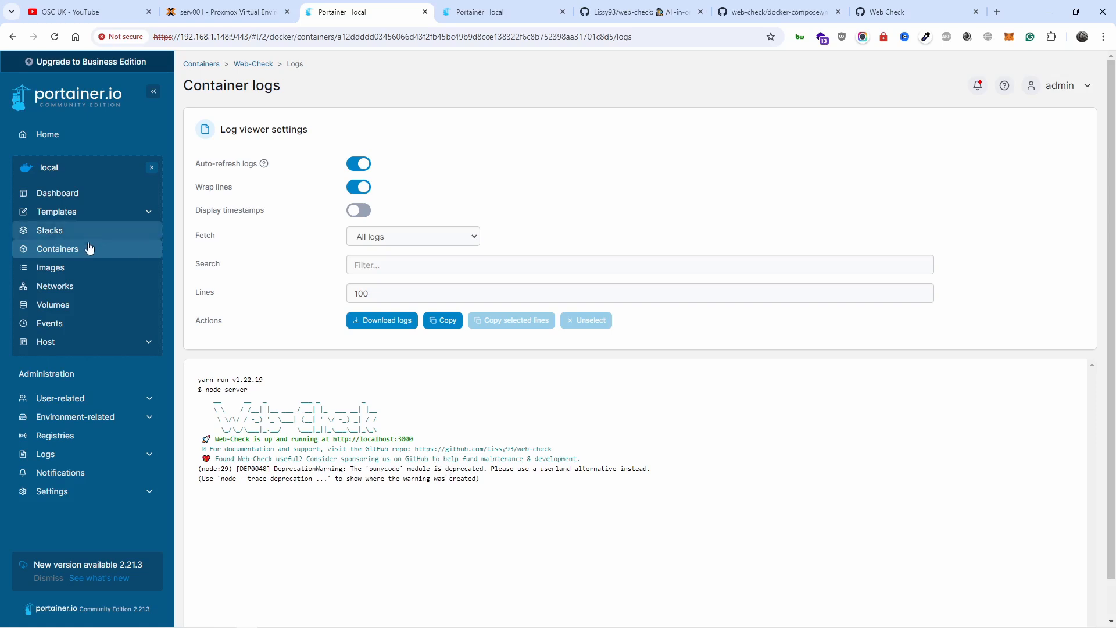
pyautogui.click(72, 252)
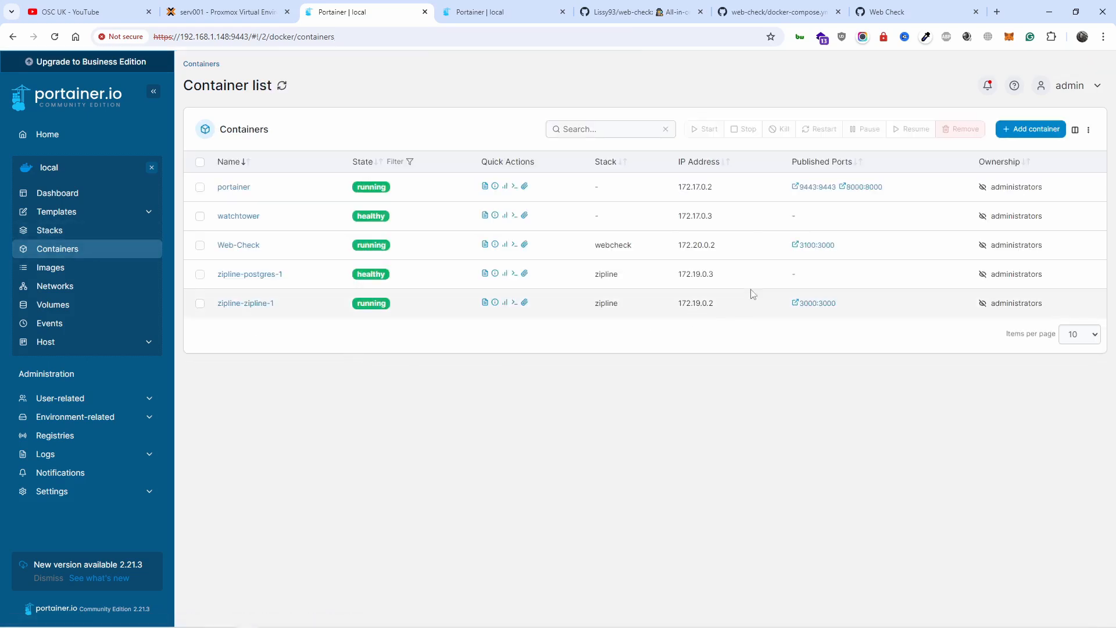
# Step: Close the second Portainer tab and open the Web-Check container's published port 3100:3000
pyautogui.click(562, 12)
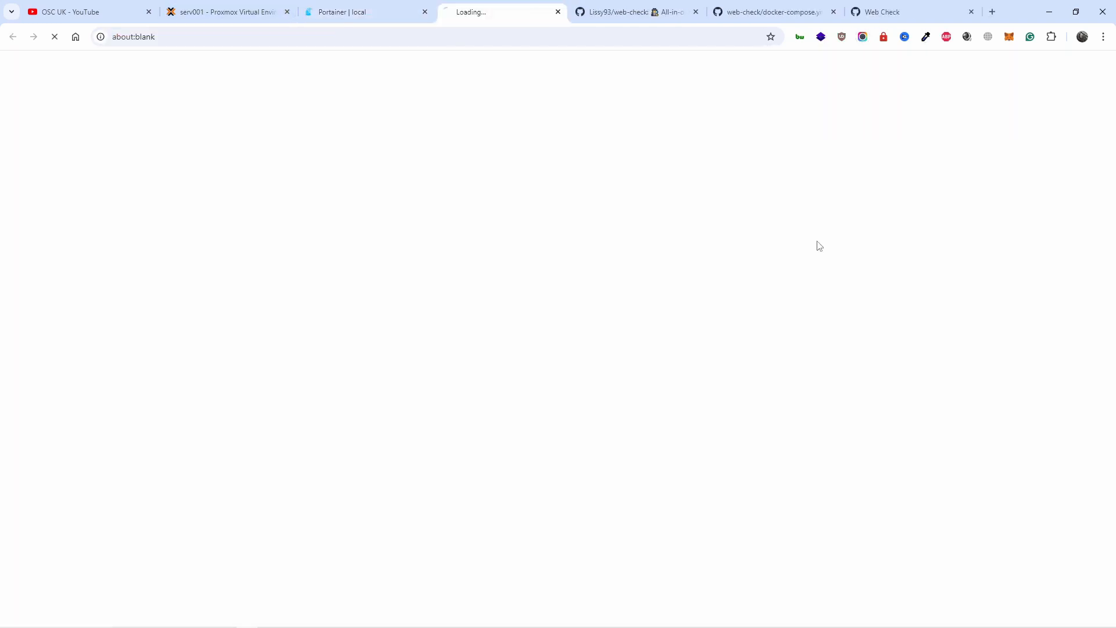
pyautogui.click(818, 243)
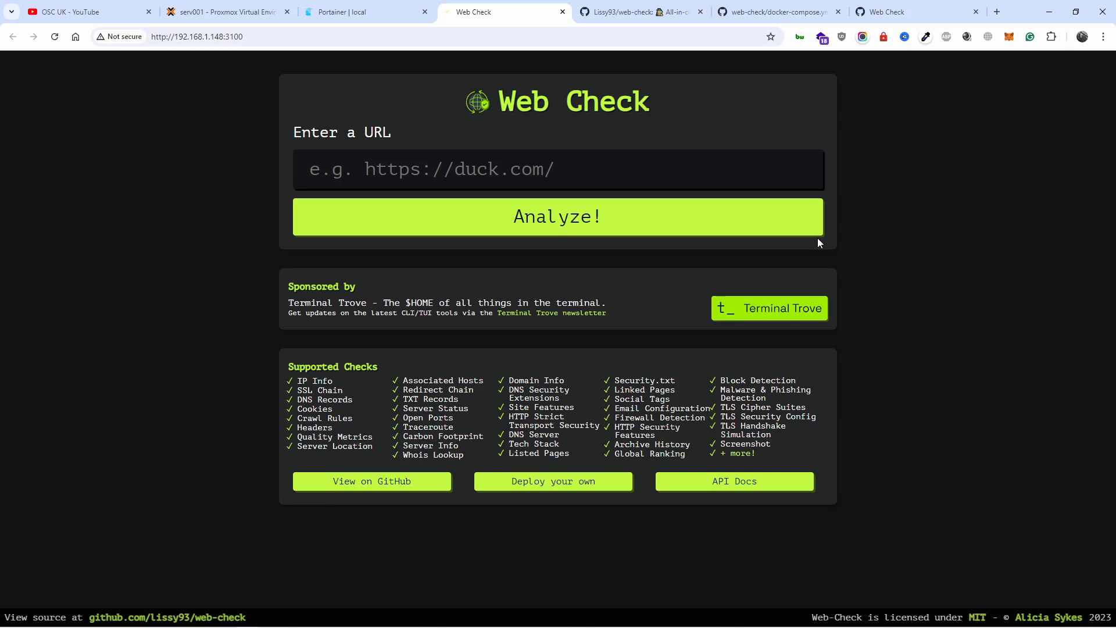
pyautogui.click(529, 162)
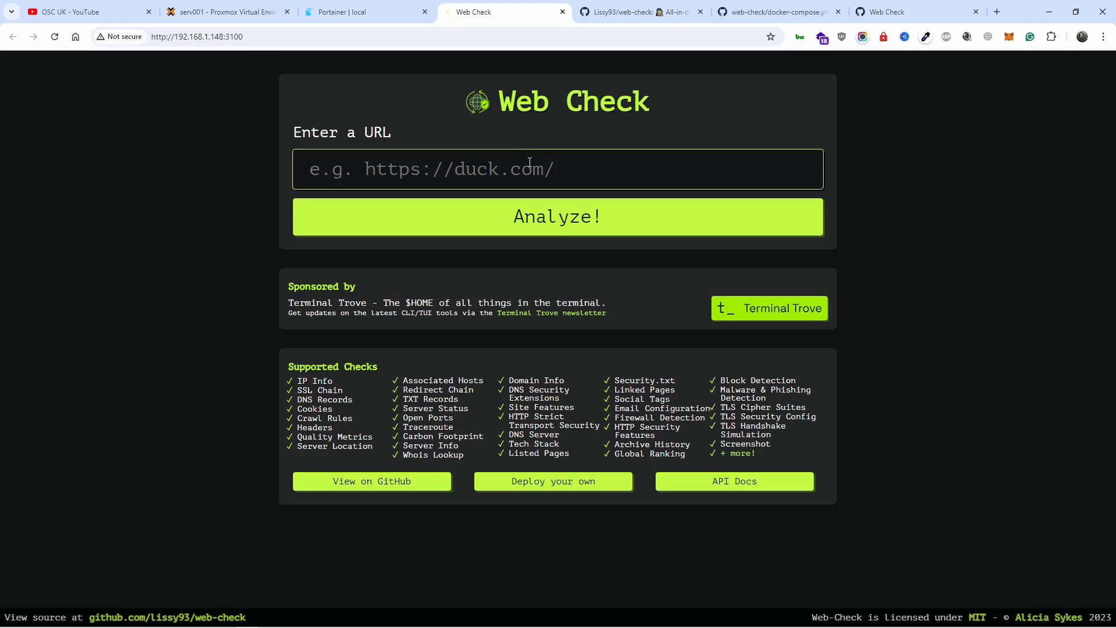
pyautogui.write('https')
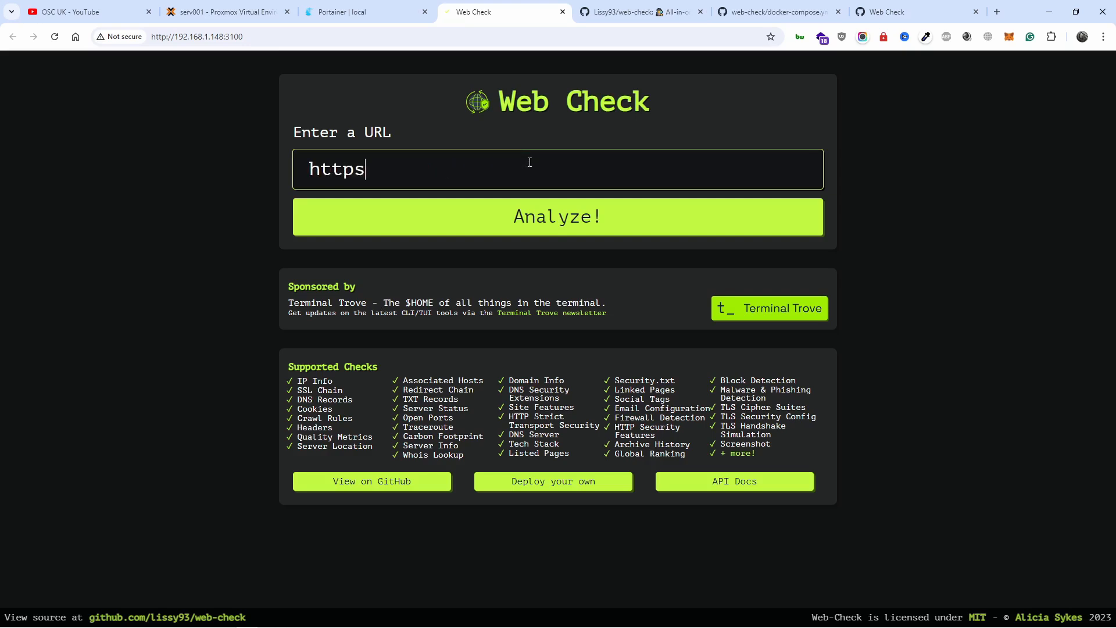
pyautogui.write('://google.com')
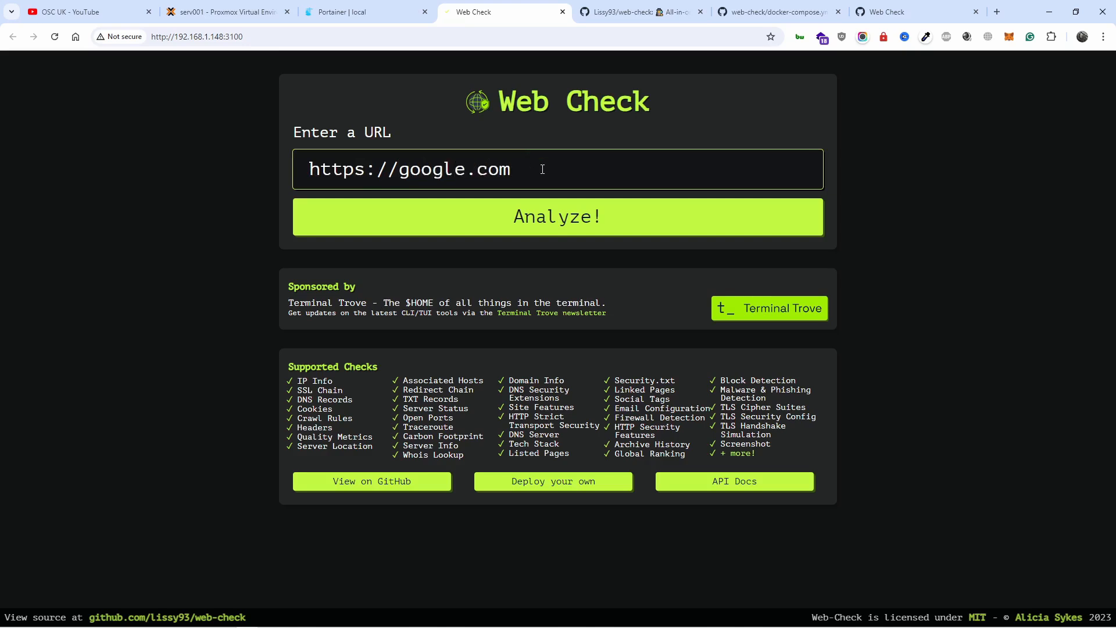
pyautogui.click(553, 217)
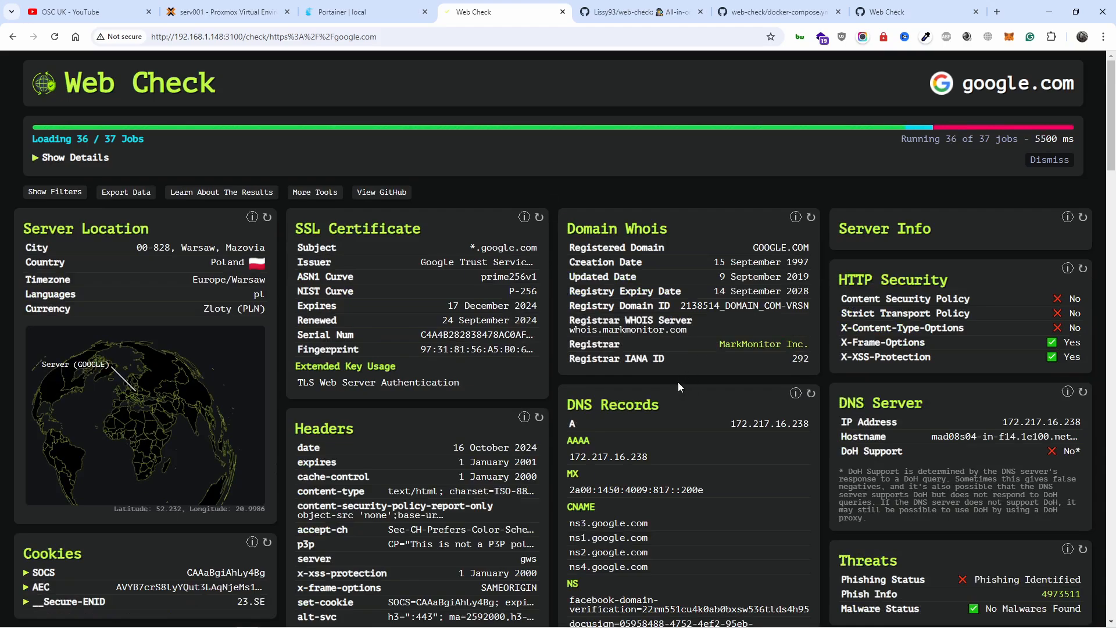
# Step: Examine the google.com report, including DNS records, TLS checks, crawl rules, block lists and the external research tools
pyautogui.scroll(-5, 751, 350)
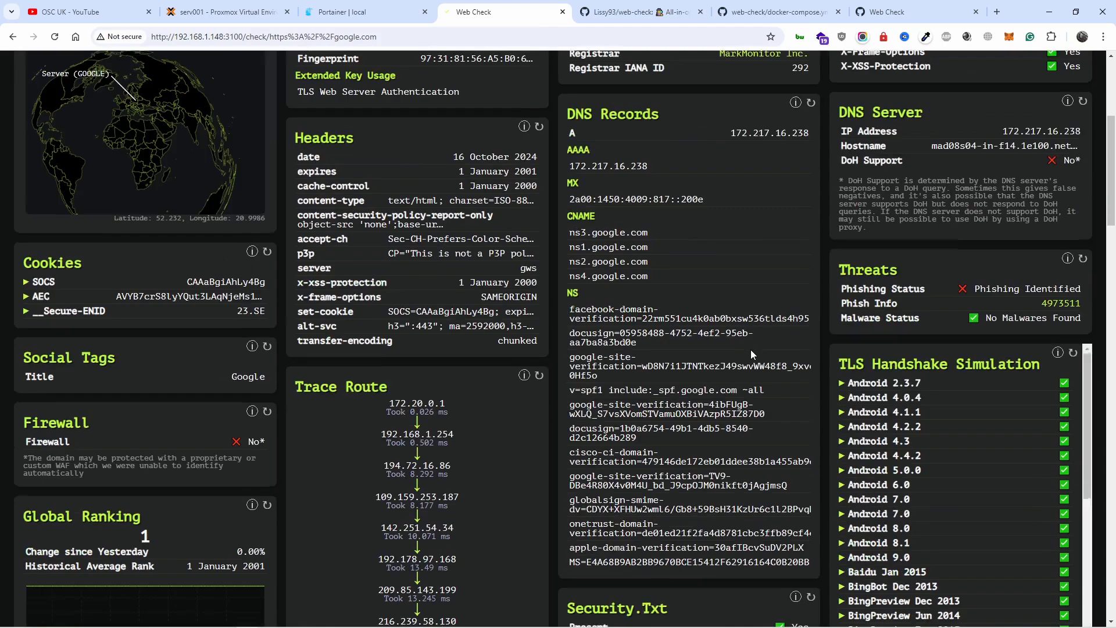
pyautogui.scroll(-9, 751, 350)
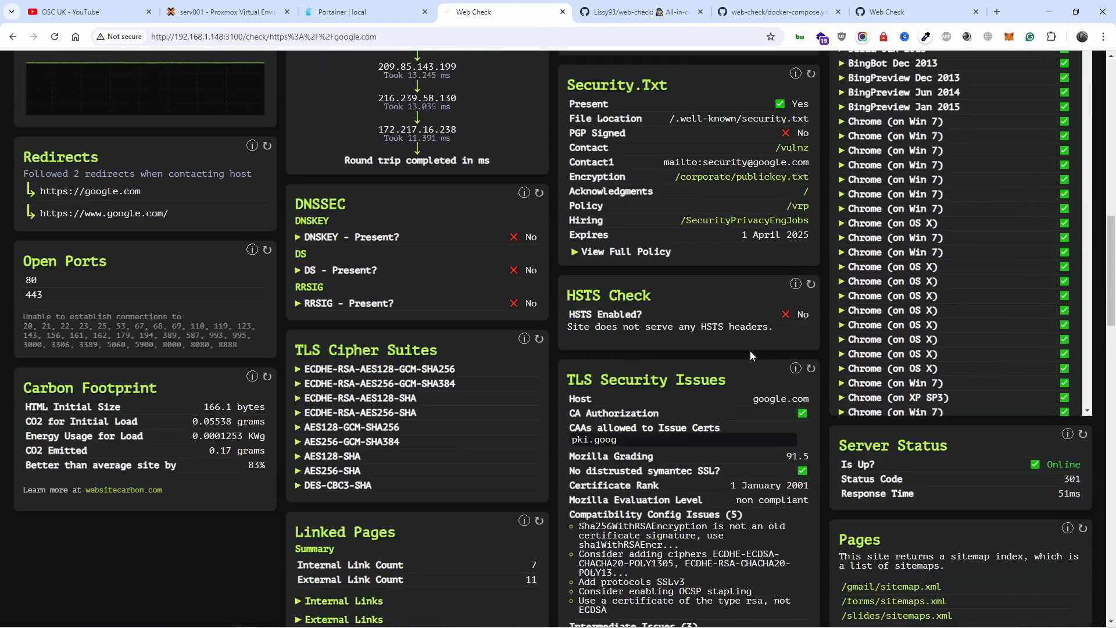
pyautogui.scroll(3, 750, 352)
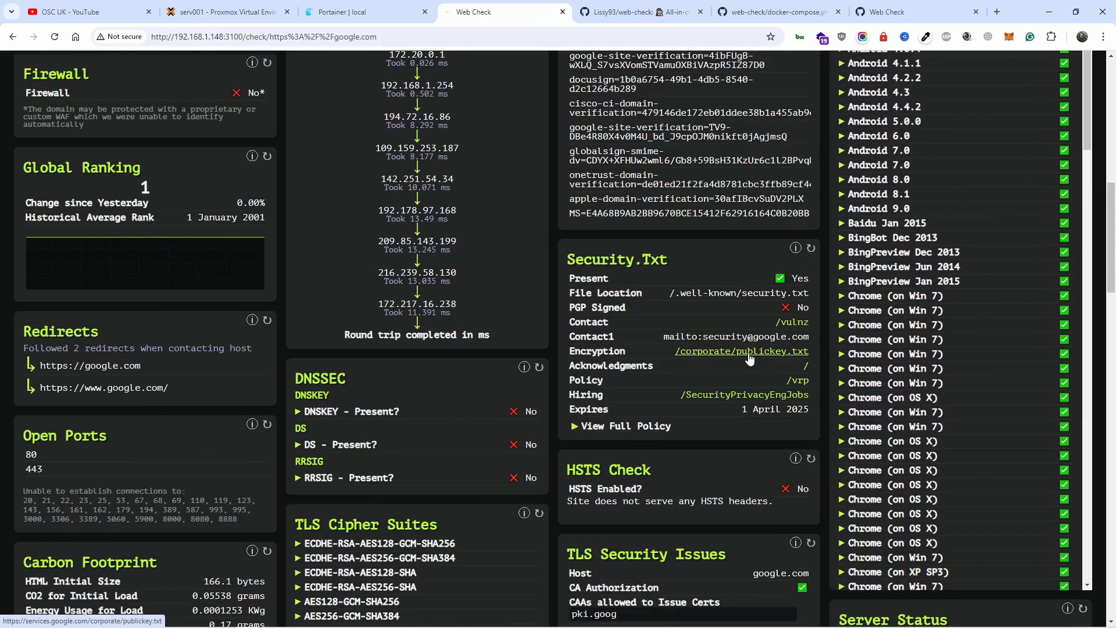
pyautogui.scroll(-6, 746, 362)
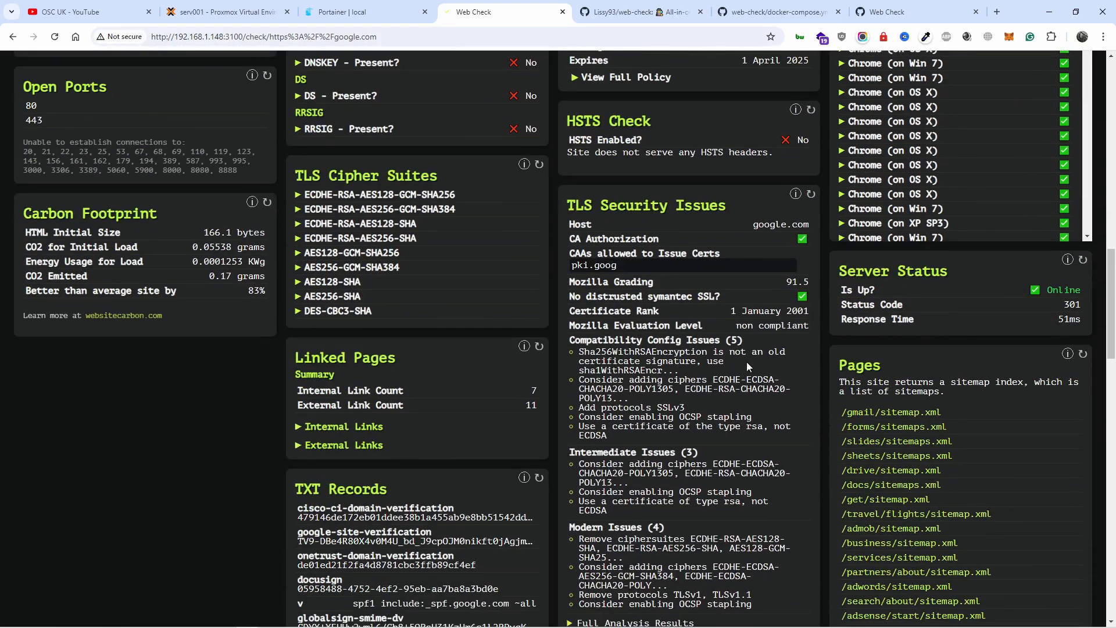
pyautogui.scroll(5, 746, 362)
pyautogui.scroll(-13, 435, 432)
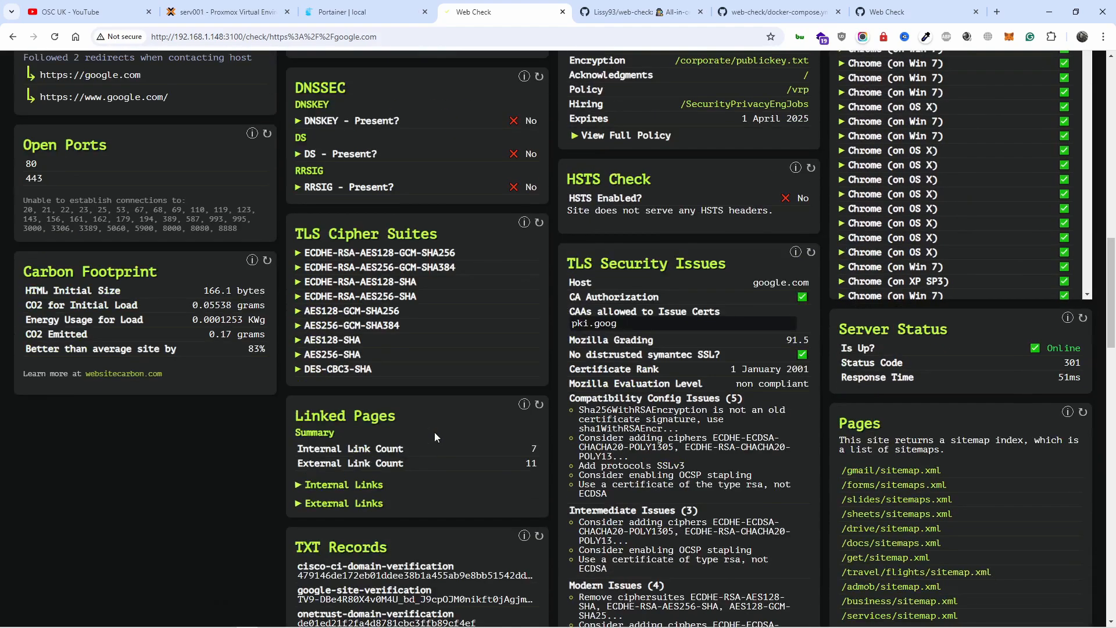
pyautogui.scroll(-9, 447, 447)
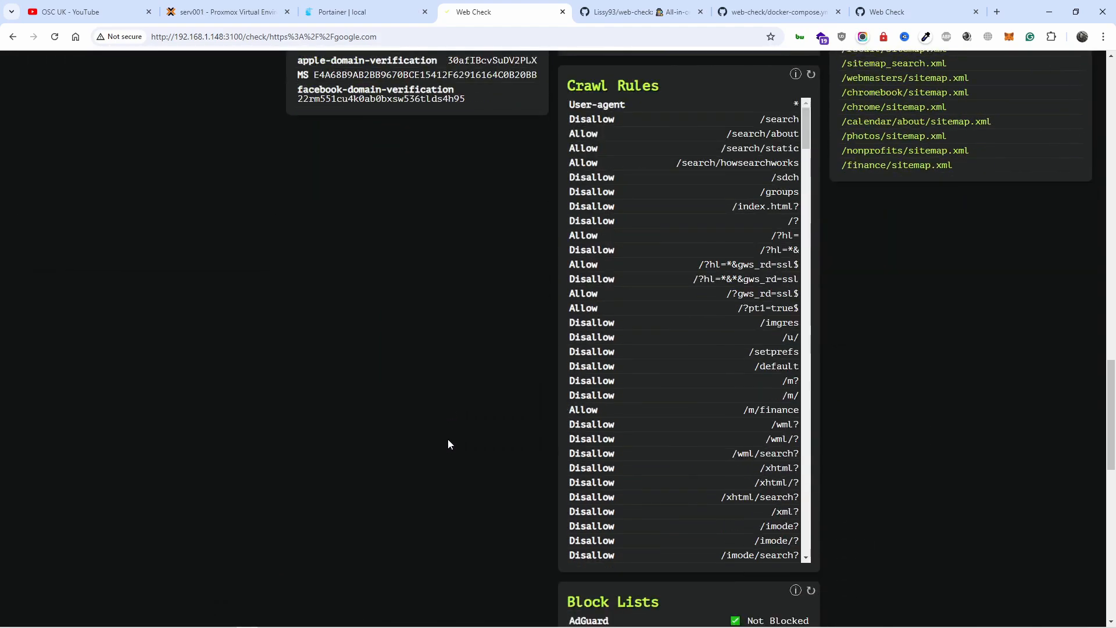
pyautogui.scroll(-6, 455, 428)
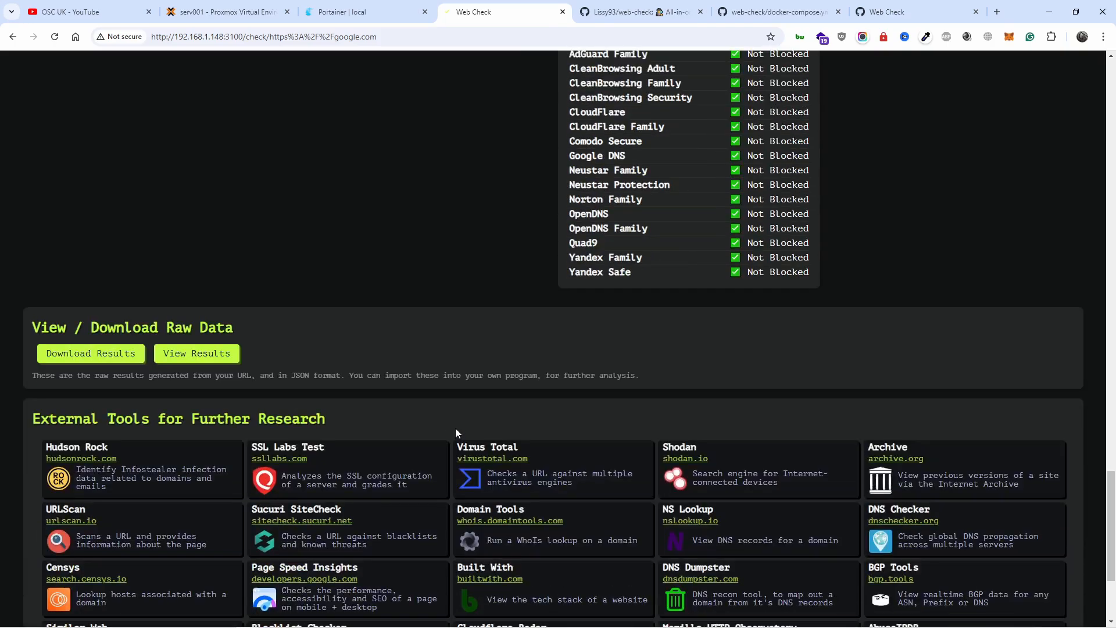
pyautogui.scroll(11, 458, 428)
pyautogui.scroll(17, 458, 418)
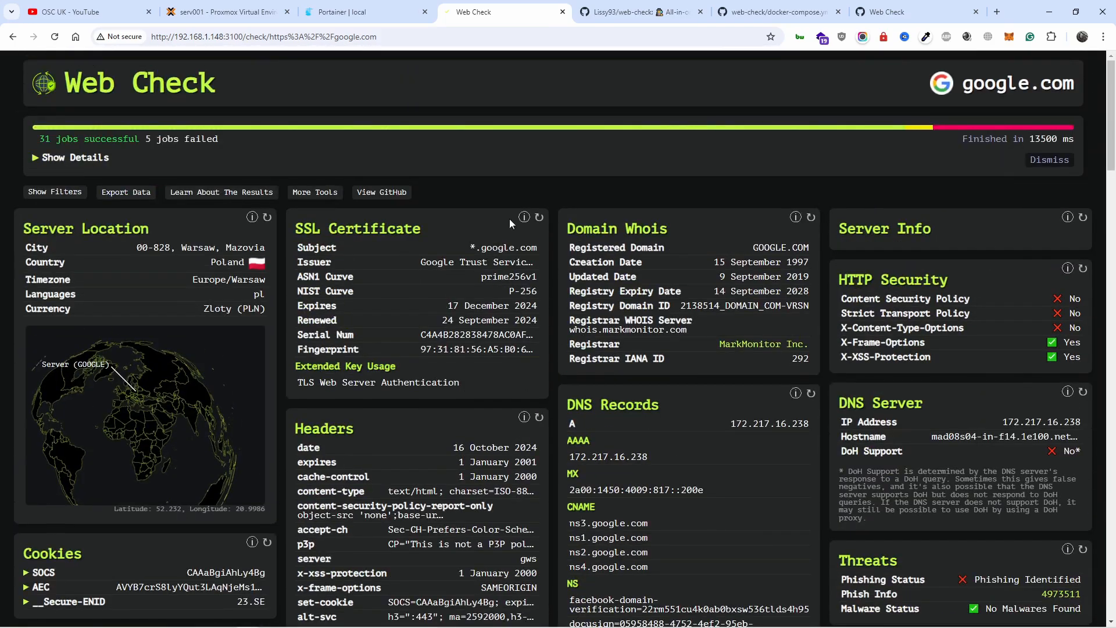
# Step: Switch to the web-check repository on GitHub and return to the top of its page
pyautogui.click(578, 14)
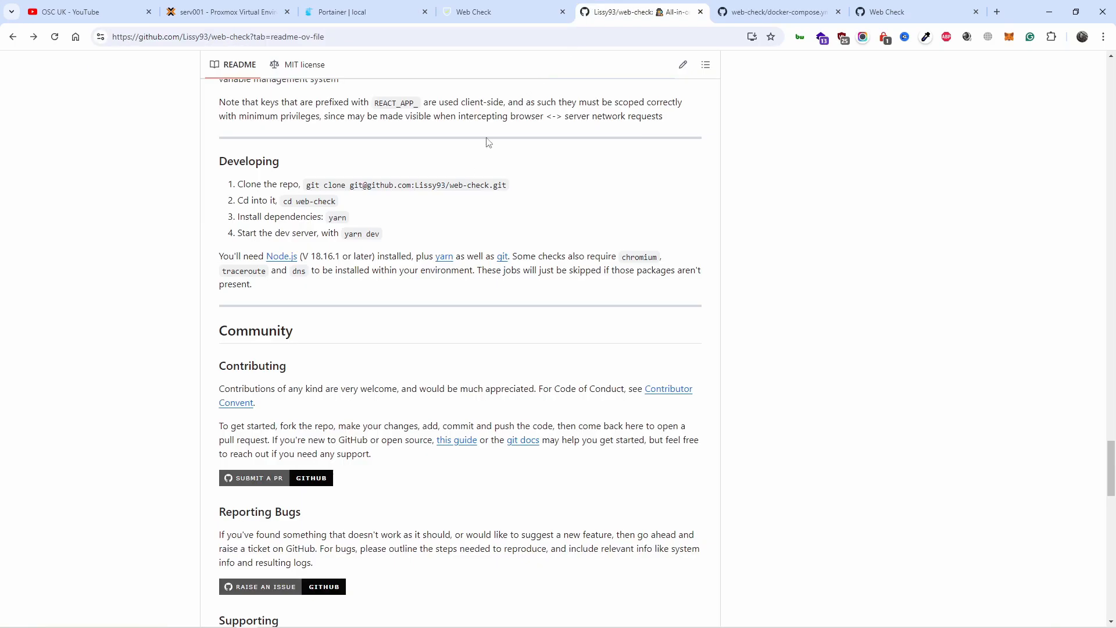
pyautogui.scroll(20, 411, 189)
pyautogui.scroll(20, 399, 73)
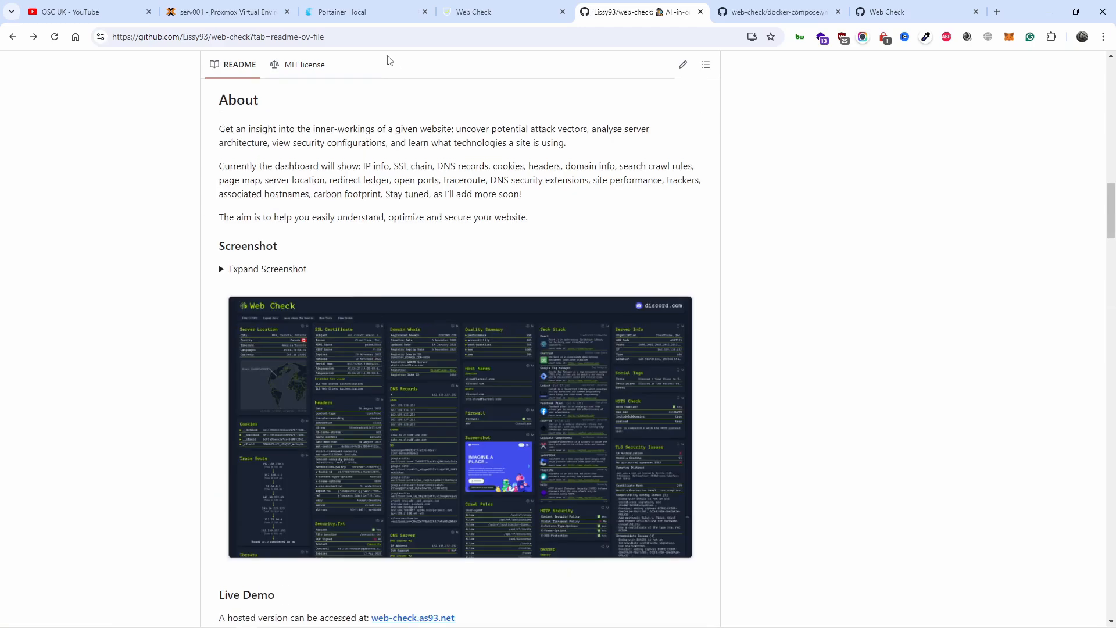
pyautogui.scroll(5, 395, 394)
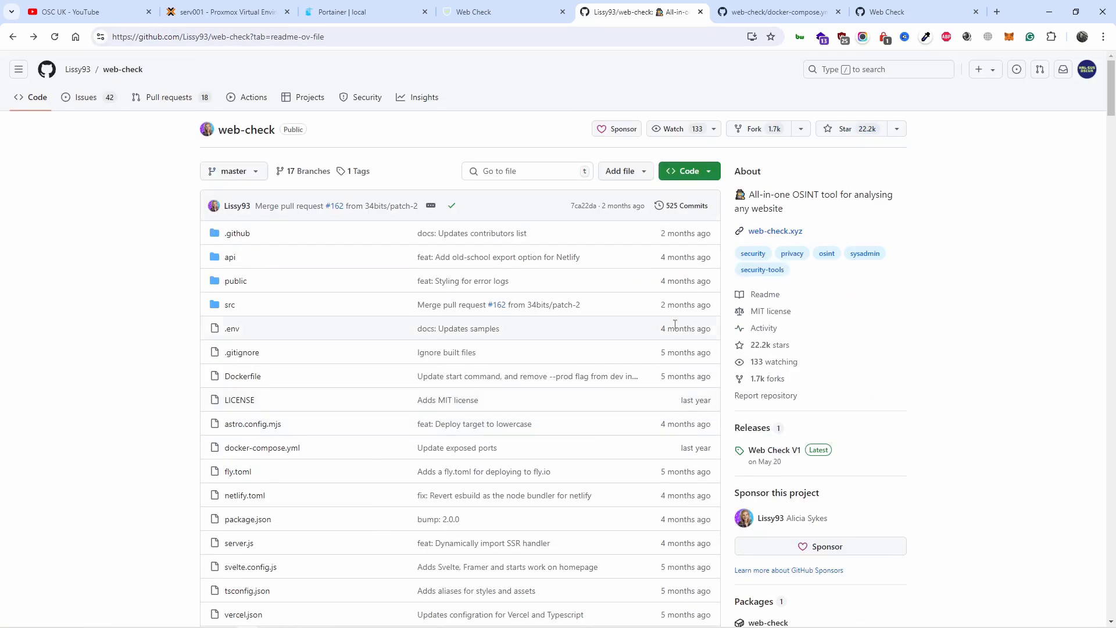
# Step: Open the repository owner's GitHub profile, go to the pinned dashy project and read its README
pyautogui.click(79, 71)
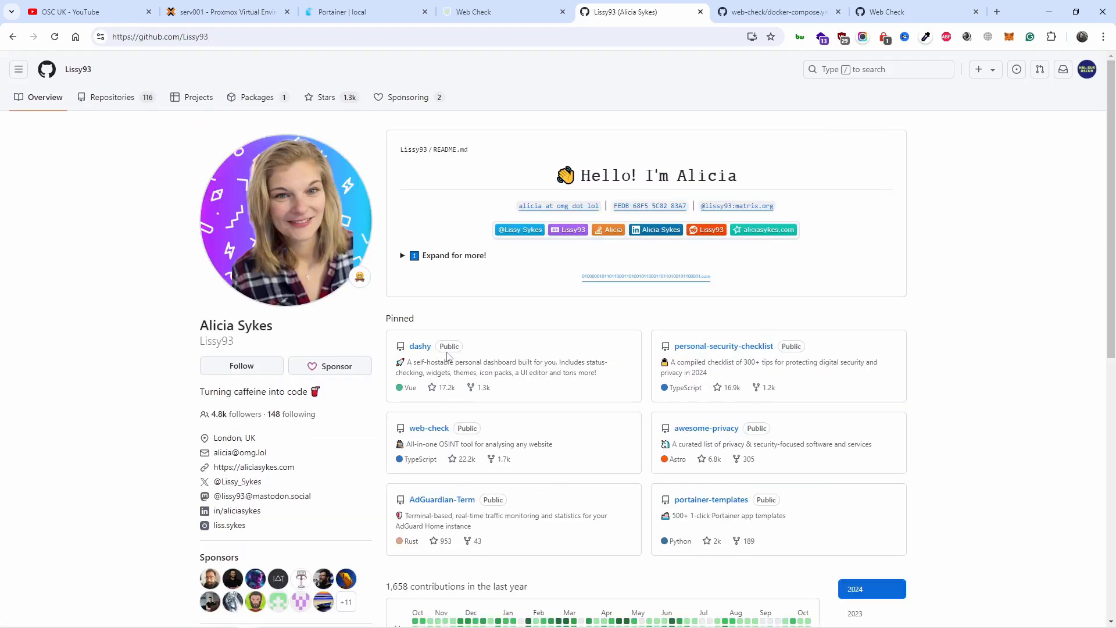
pyautogui.click(417, 349)
pyautogui.scroll(-10, 524, 366)
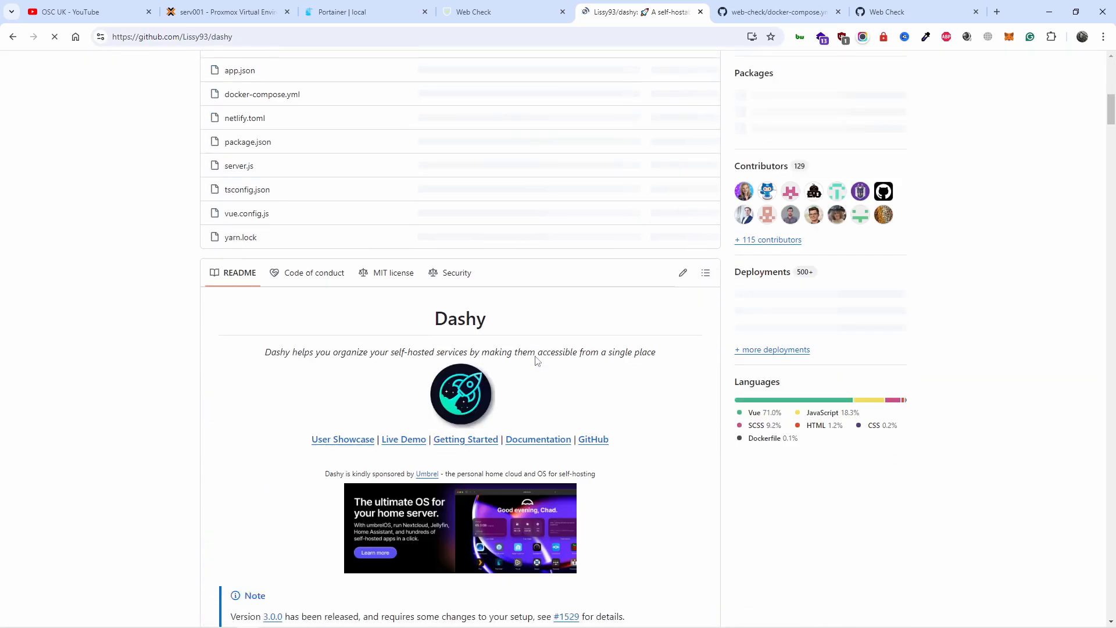
pyautogui.scroll(-5, 537, 355)
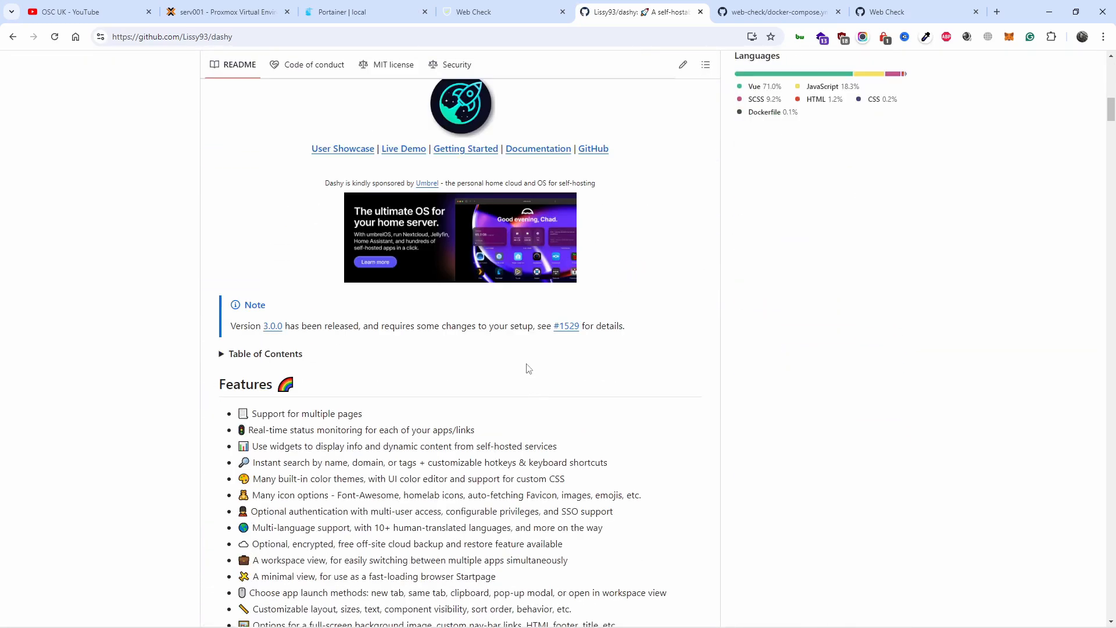
# Step: Read the dashy README's feature list, demo section and Docker deployment instructions
pyautogui.scroll(-12, 512, 378)
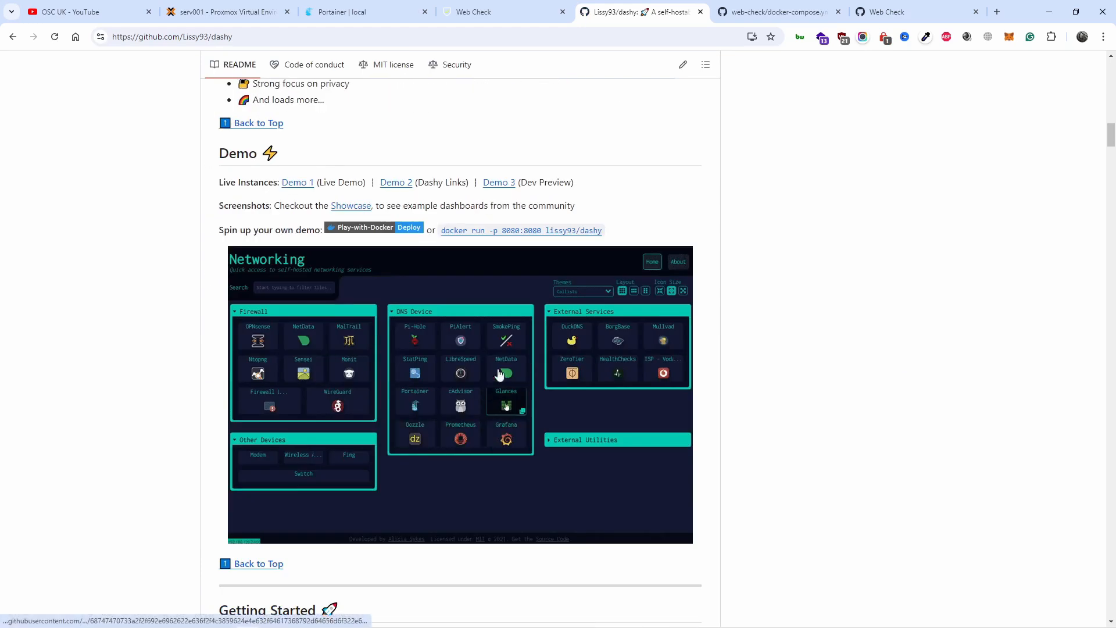
pyautogui.scroll(-5, 510, 463)
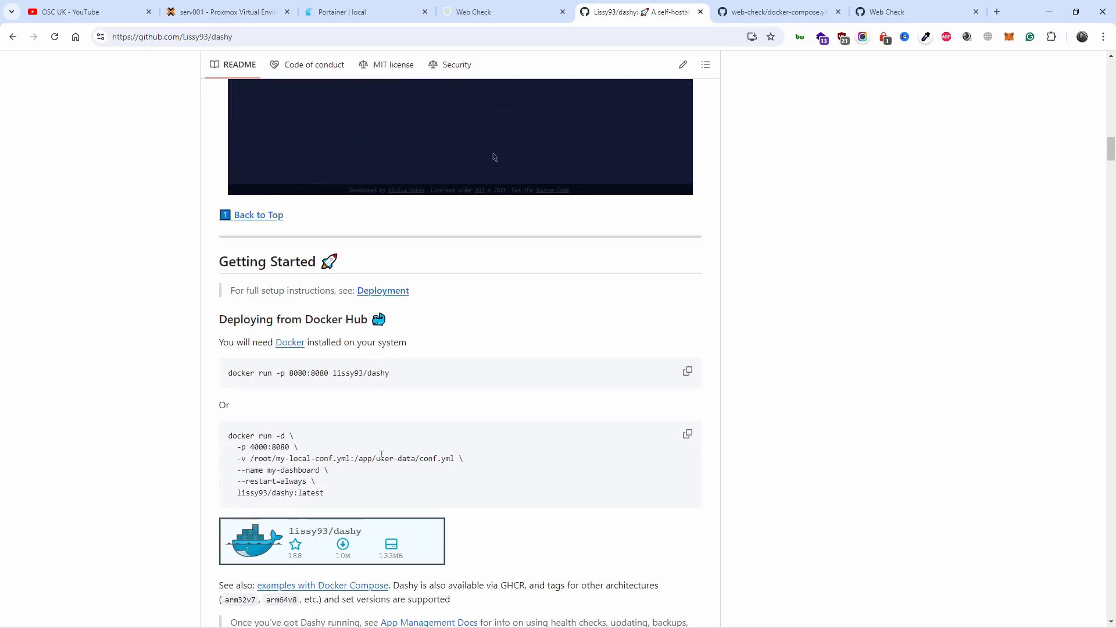
pyautogui.scroll(-3, 381, 460)
# Step: Open Dashy's live demo from the README in a new tab, look over the Demo Homelab dashboard and close it
pyautogui.scroll(13, 424, 417)
pyautogui.scroll(10, 456, 400)
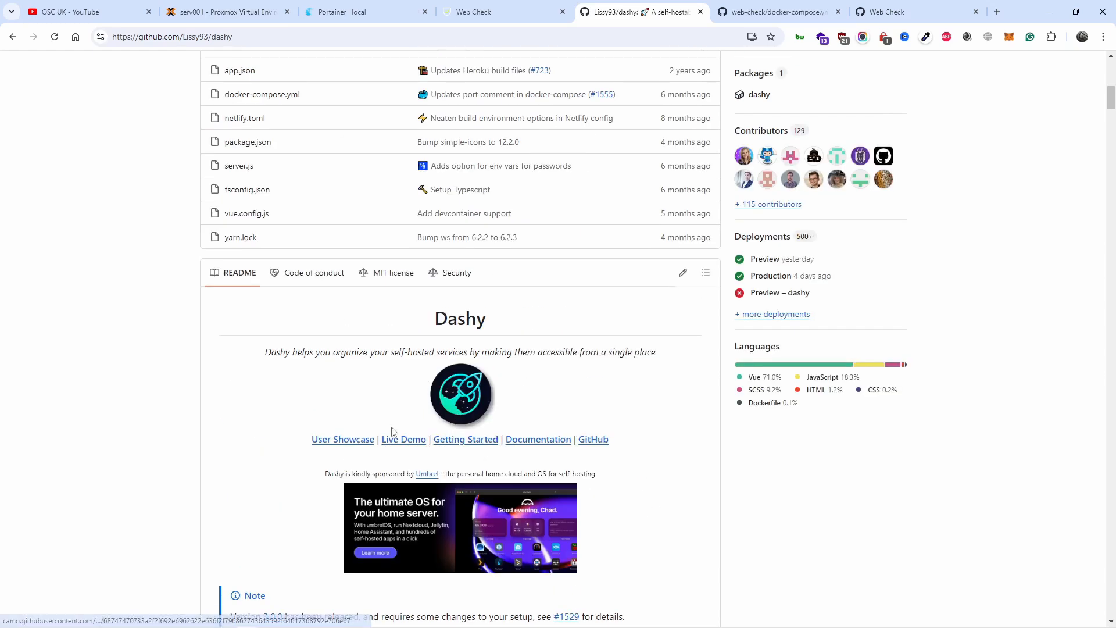
pyautogui.middleClick(402, 439)
pyautogui.click(668, 12)
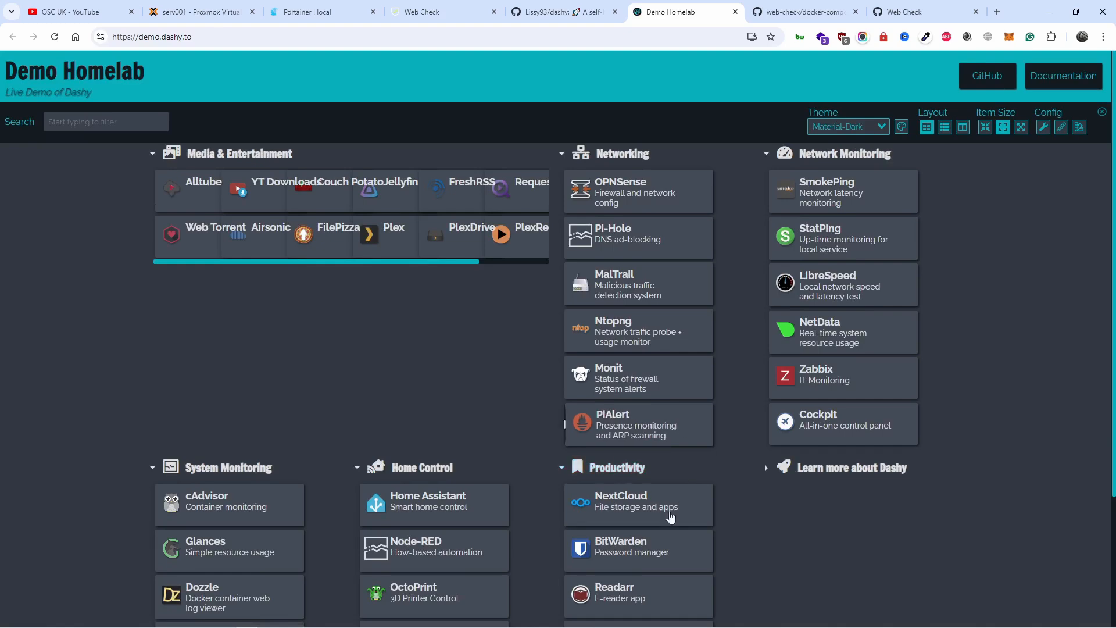
pyautogui.scroll(-2, 663, 500)
pyautogui.scroll(2, 642, 465)
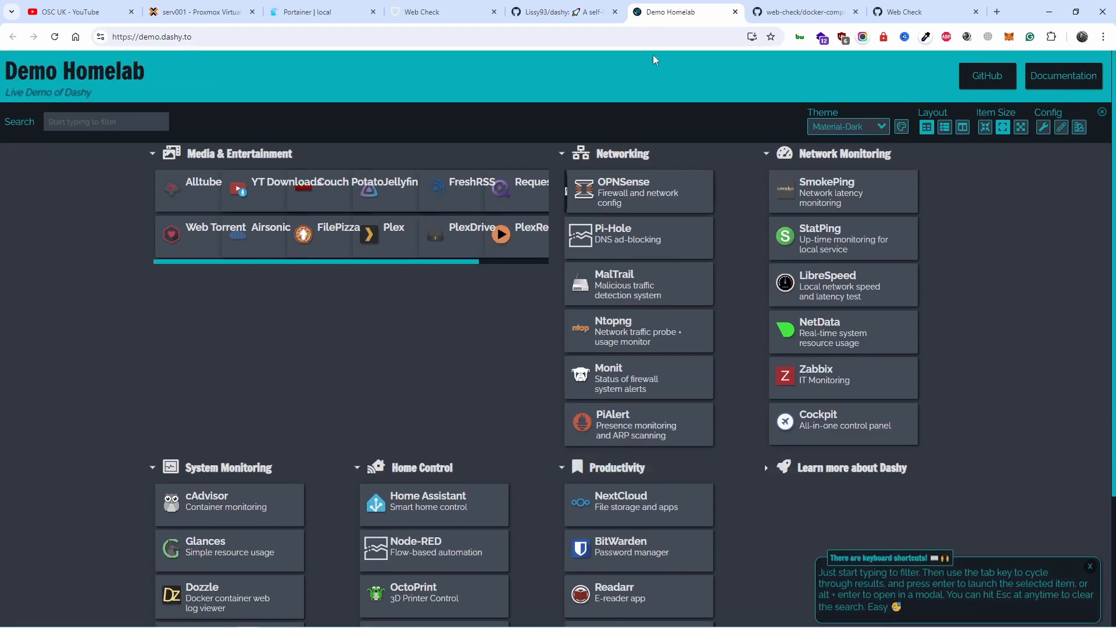
pyautogui.click(735, 11)
# Step: Return to the google.com report in the self-hosted Web Check and review it down to the crawl rules and block lists
pyautogui.click(794, 14)
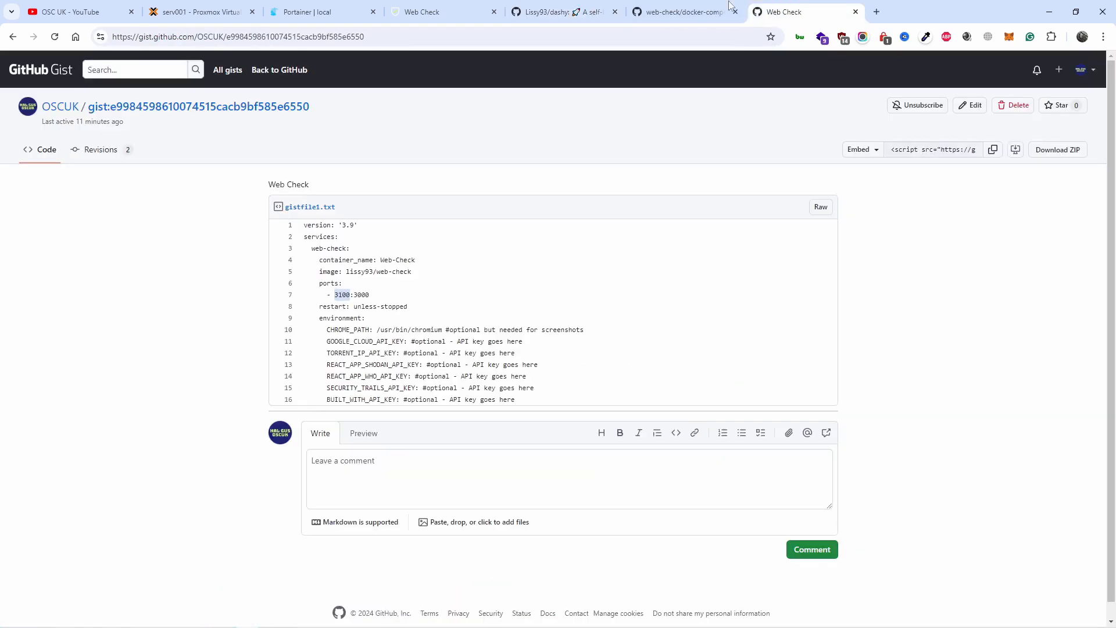
pyautogui.click(427, 11)
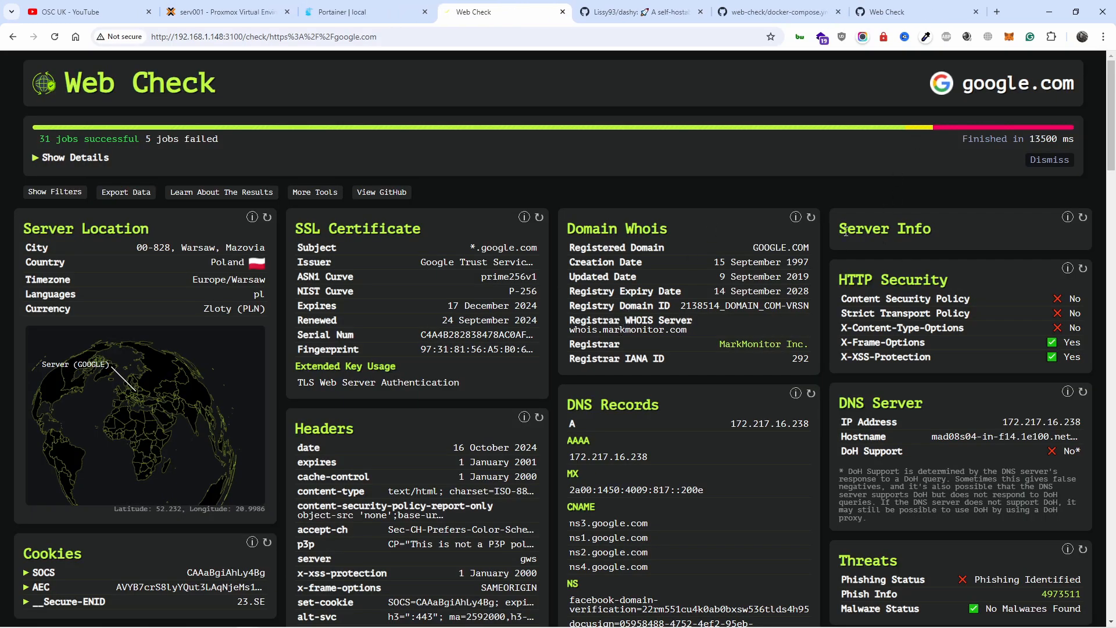
pyautogui.scroll(-15, 782, 310)
pyautogui.scroll(-9, 782, 317)
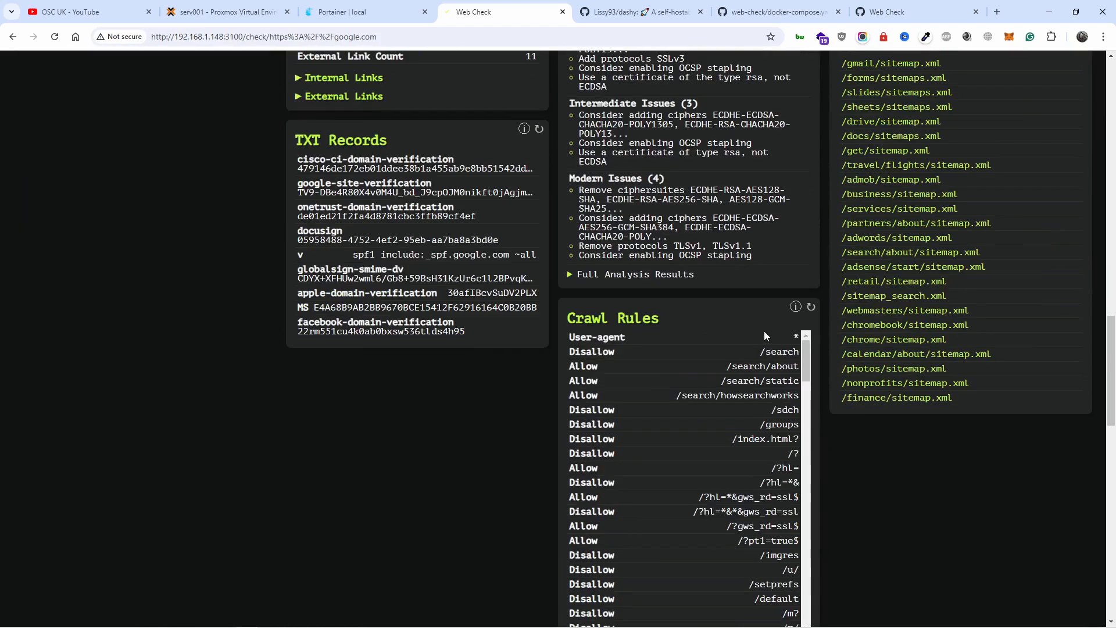
pyautogui.scroll(-2, 758, 337)
pyautogui.scroll(-10, 458, 474)
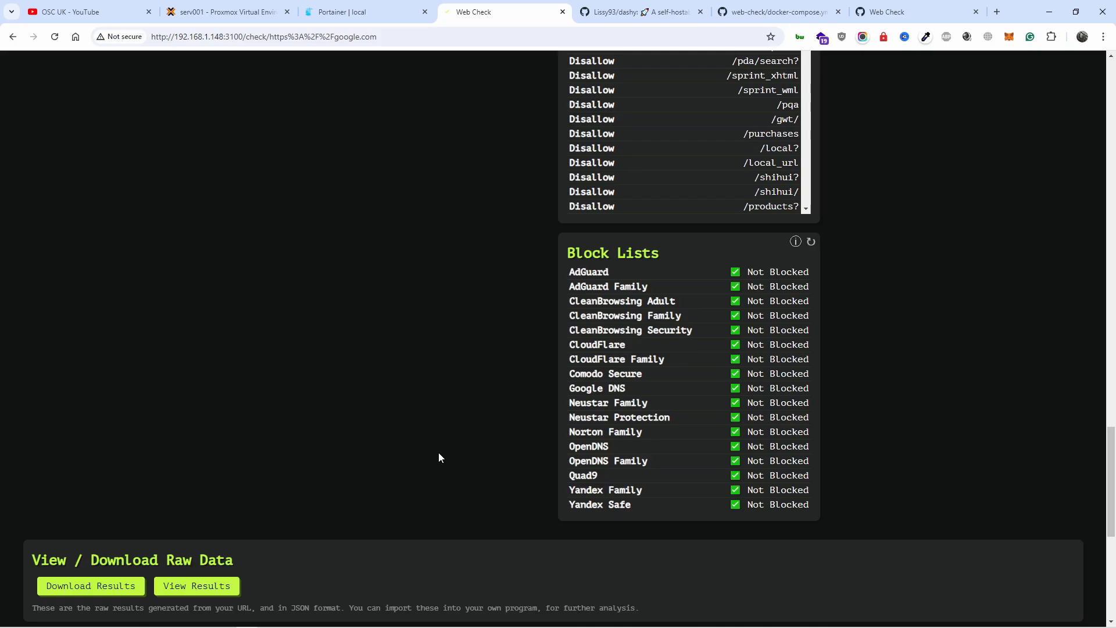
pyautogui.scroll(20, 439, 457)
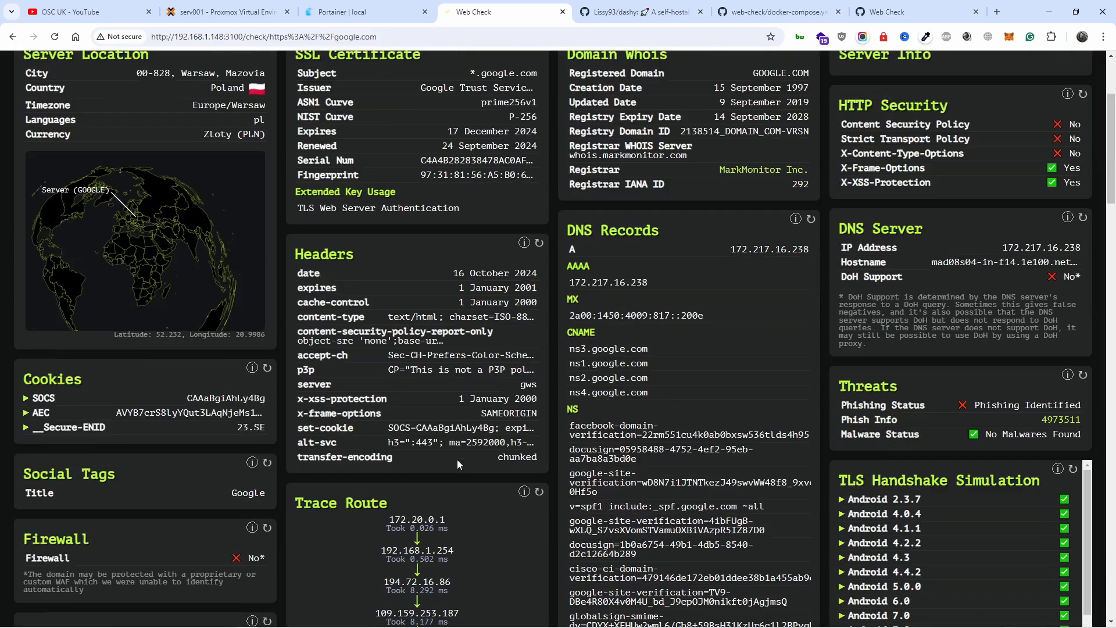